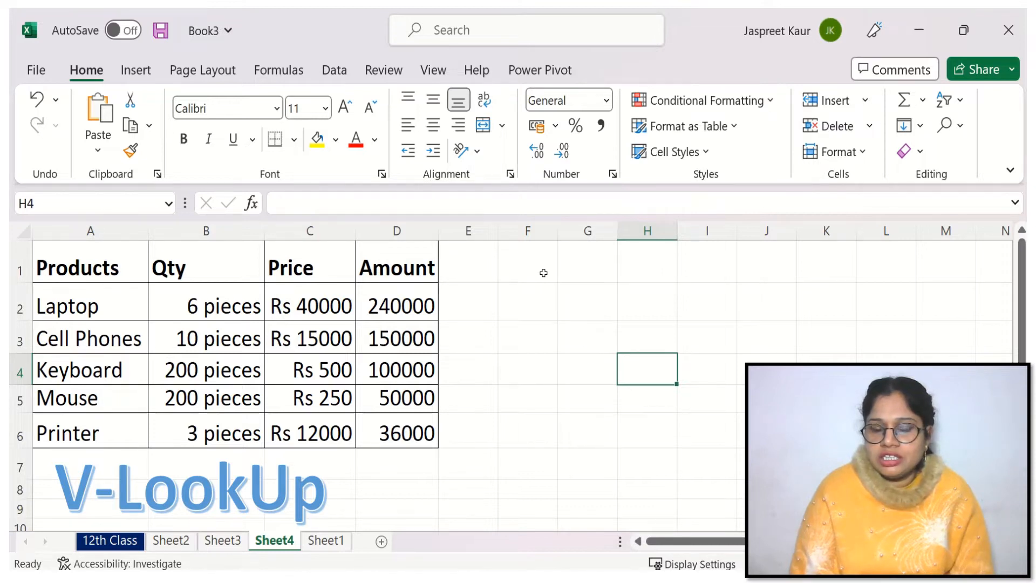
Step: Enter "Printer" in cell F1 and widen column F to fit the text
{"action": "left_click", "coordinate": [544, 273]}
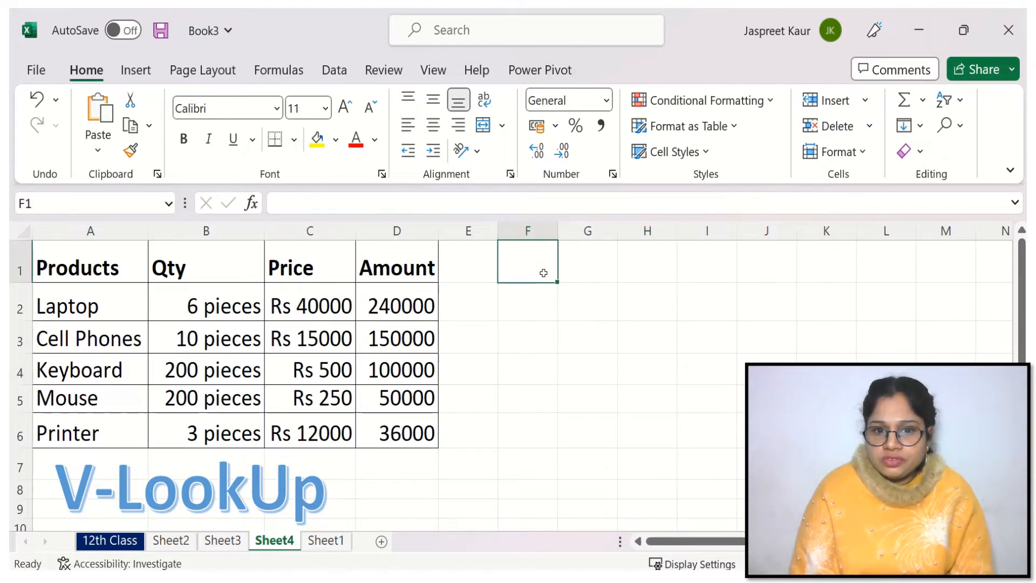
{"action": "double_click", "coordinate": [543, 273]}
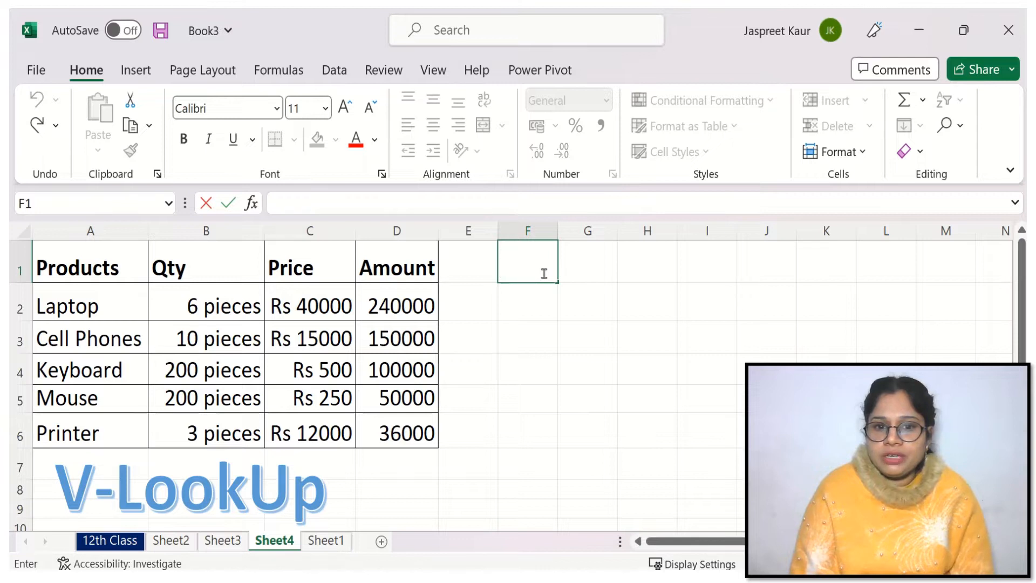
{"action": "type", "text": "Printw"}
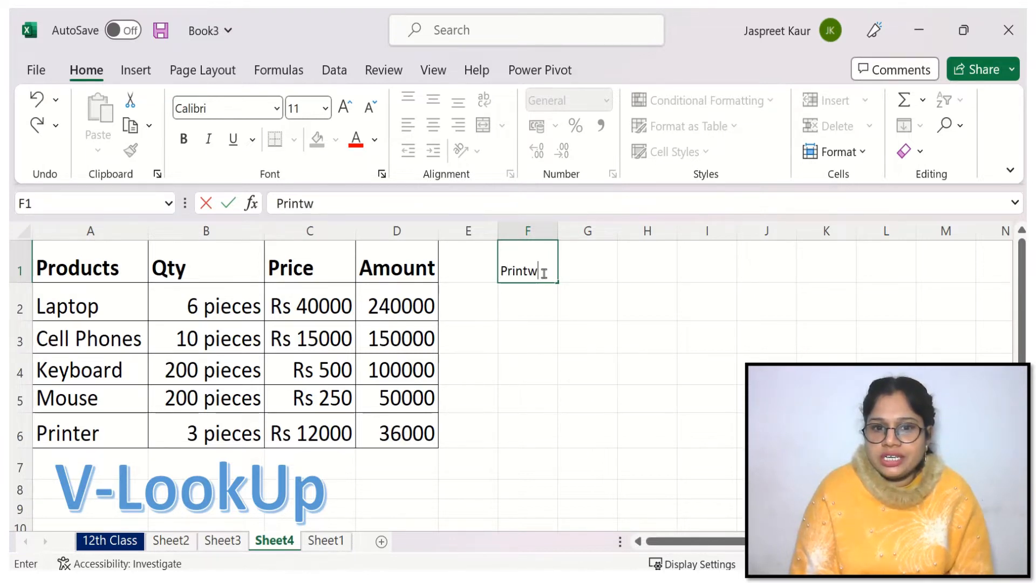
{"action": "key", "text": "BackSpace"}
{"action": "type", "text": "er"}
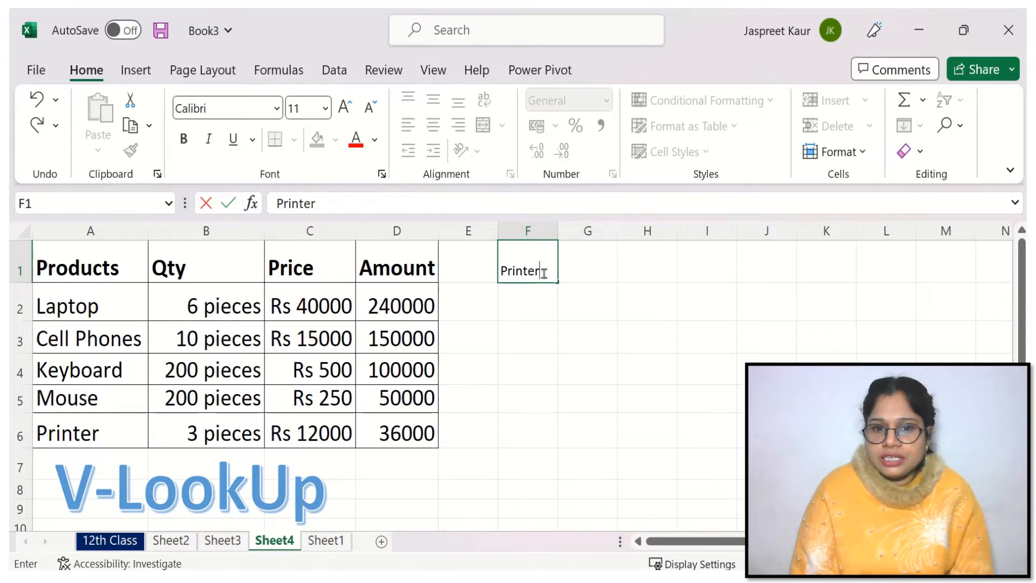
{"action": "left_click", "coordinate": [590, 269]}
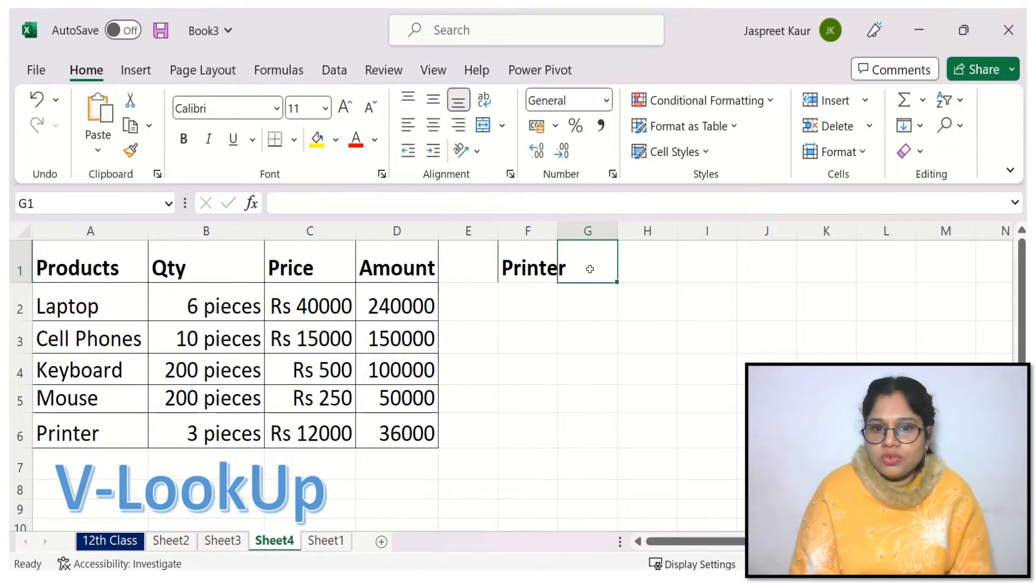
{"action": "left_click_drag", "start_coordinate": [555, 231], "coordinate": [569, 231]}
Step: Enter a VLOOKUP formula in cell G1 that looks up F1 in the absolute range $A$1:$D$6 and returns column 3
{"action": "double_click", "coordinate": [599, 268]}
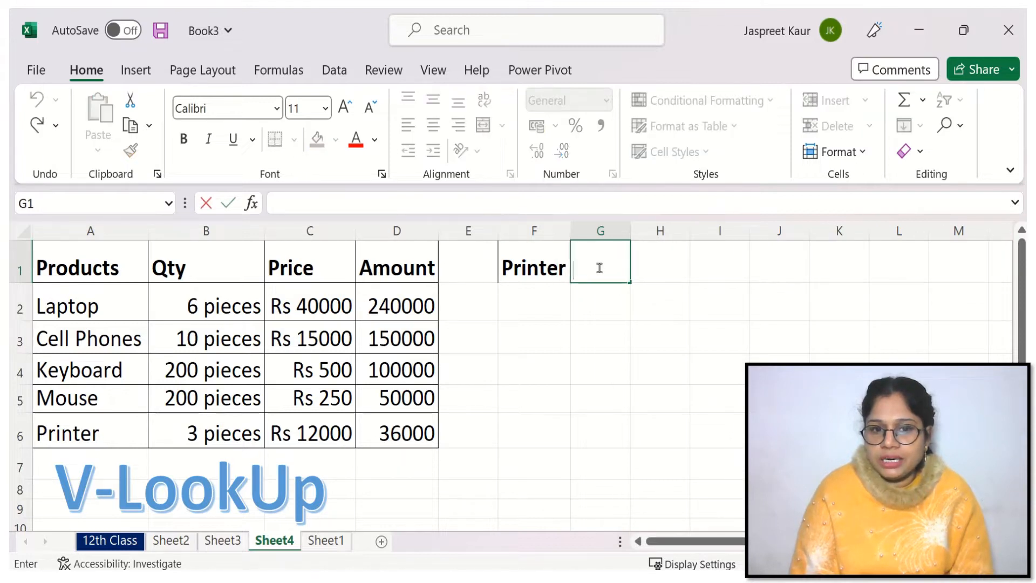
{"action": "type", "text": "=vloo"}
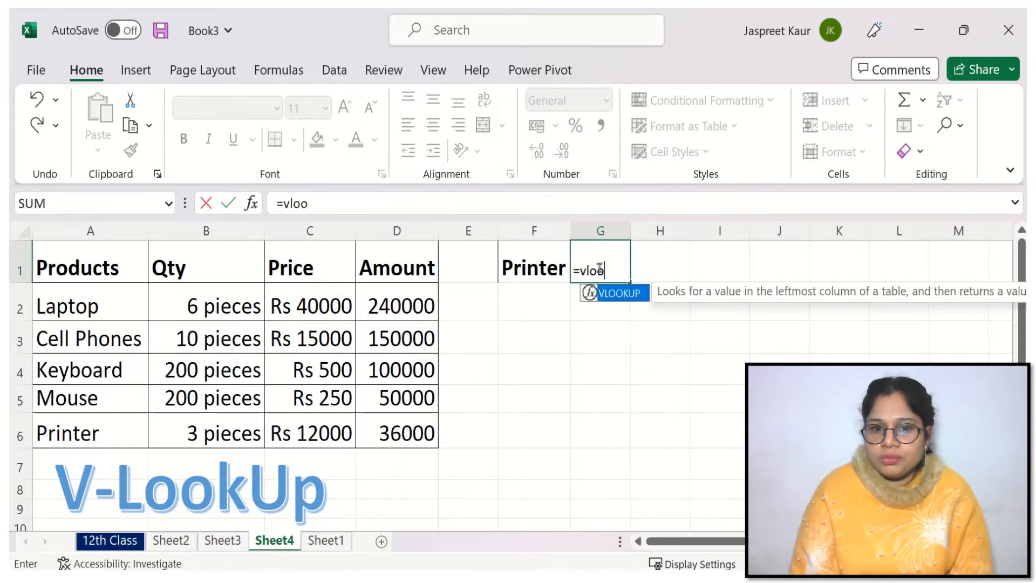
{"action": "double_click", "coordinate": [618, 293]}
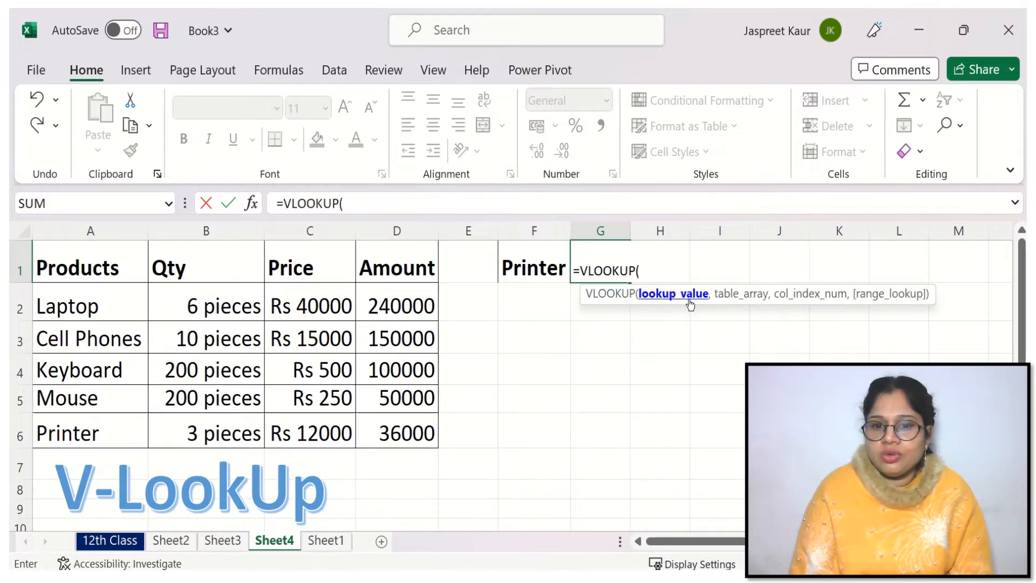
{"action": "left_click", "coordinate": [538, 265]}
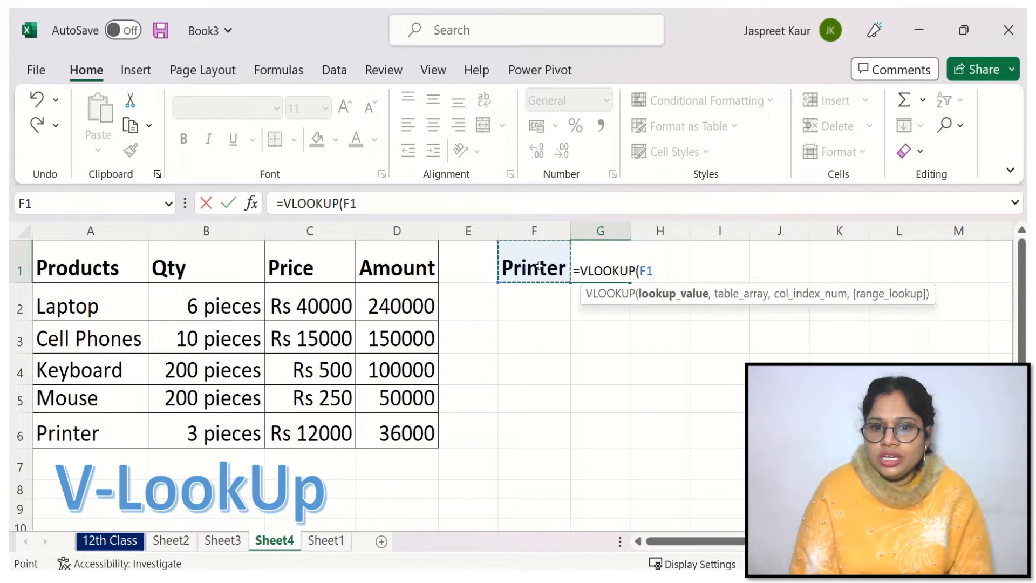
{"action": "type", "text": ","}
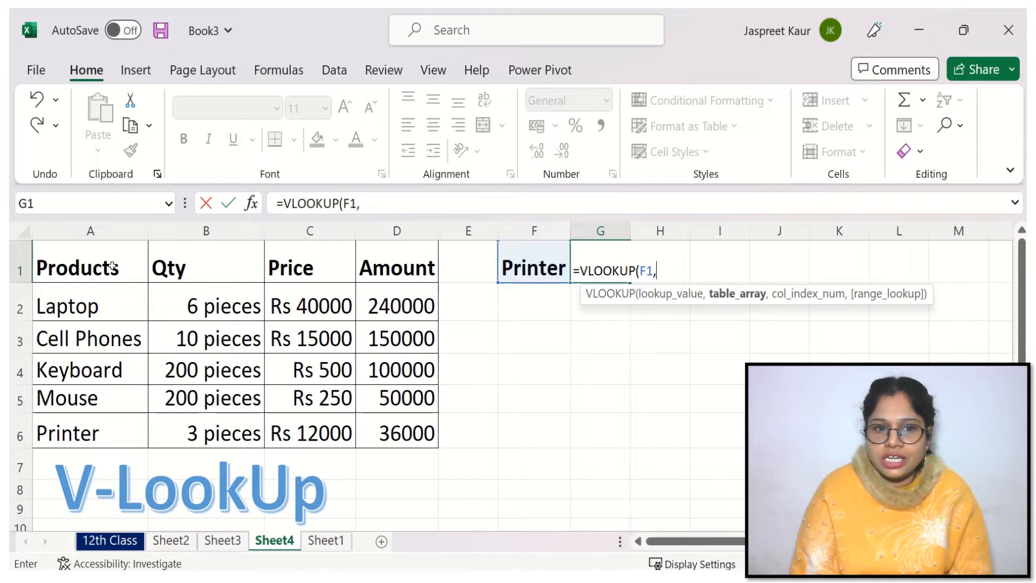
{"action": "left_click_drag", "start_coordinate": [112, 266], "coordinate": [378, 427]}
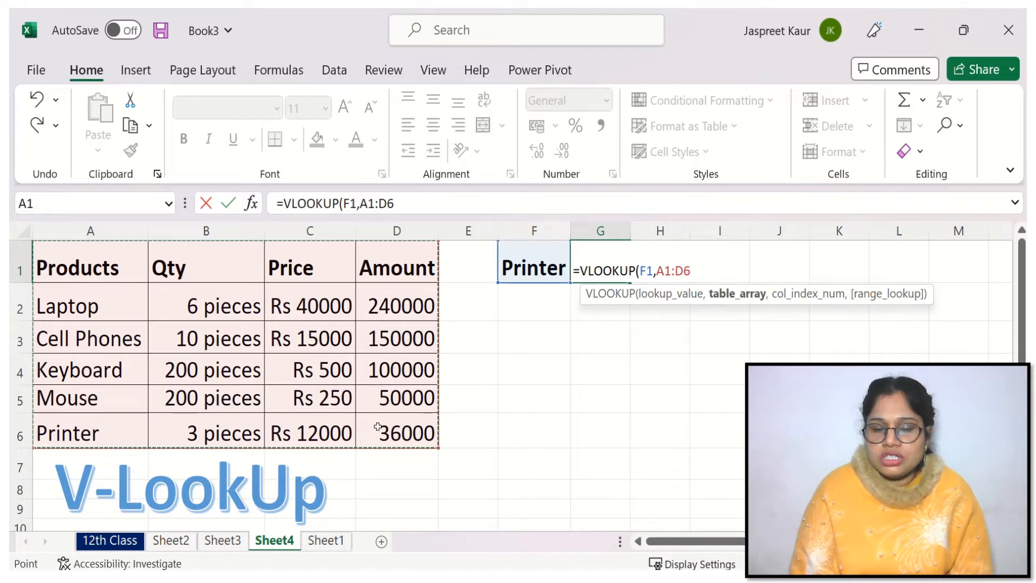
{"action": "key", "text": "F4"}
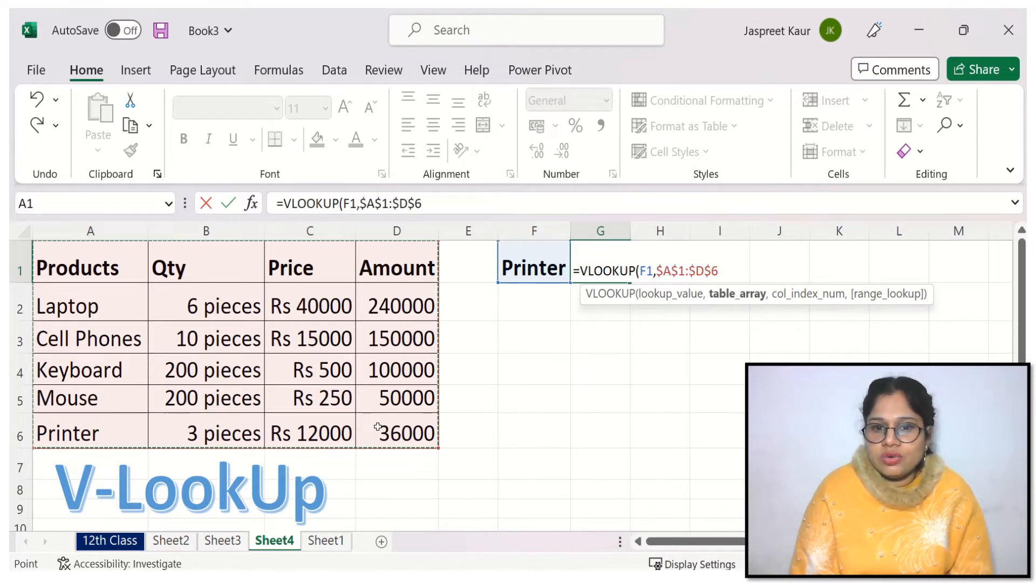
{"action": "type", "text": ","}
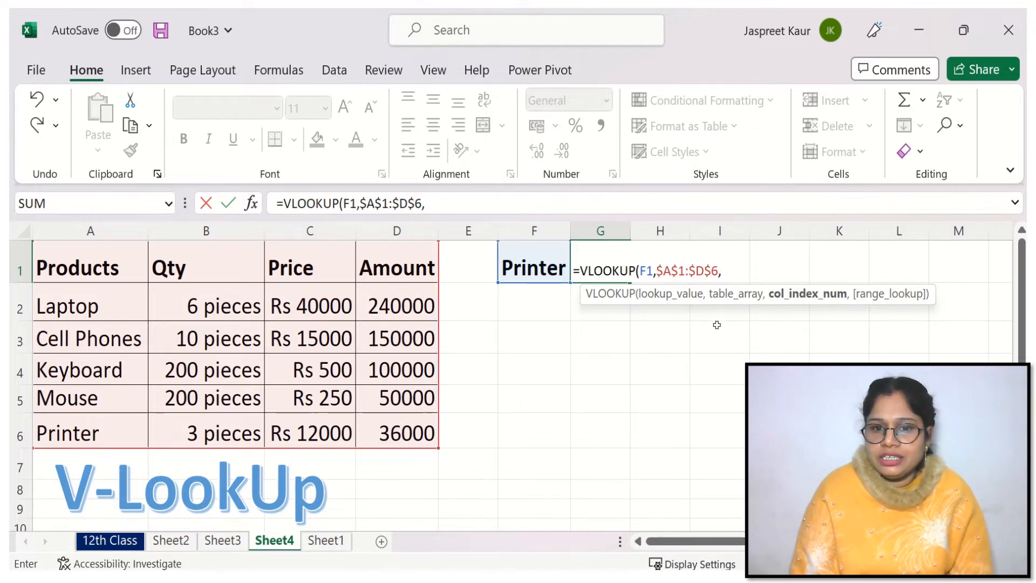
{"action": "type", "text": "3"}
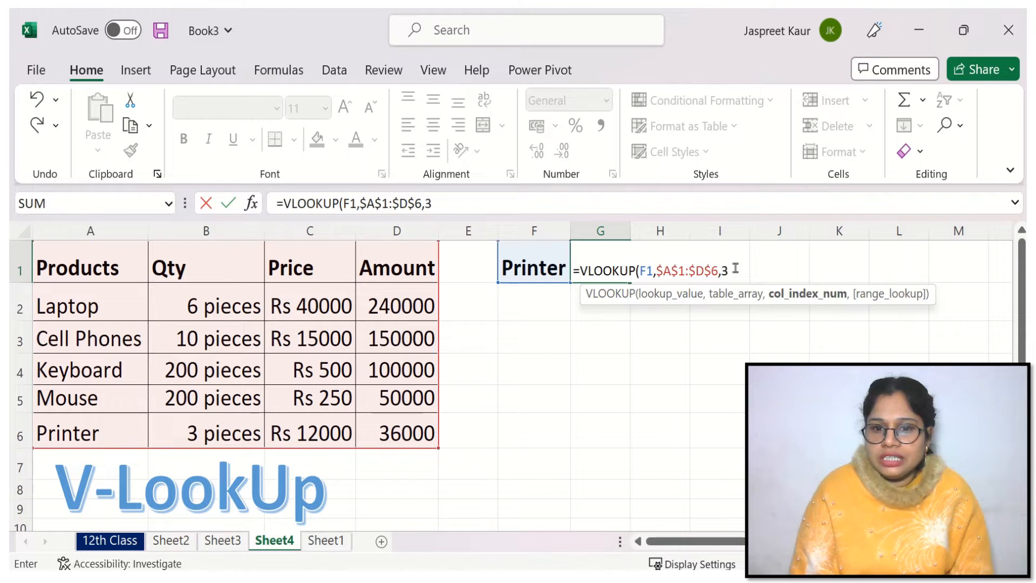
{"action": "type", "text": ","}
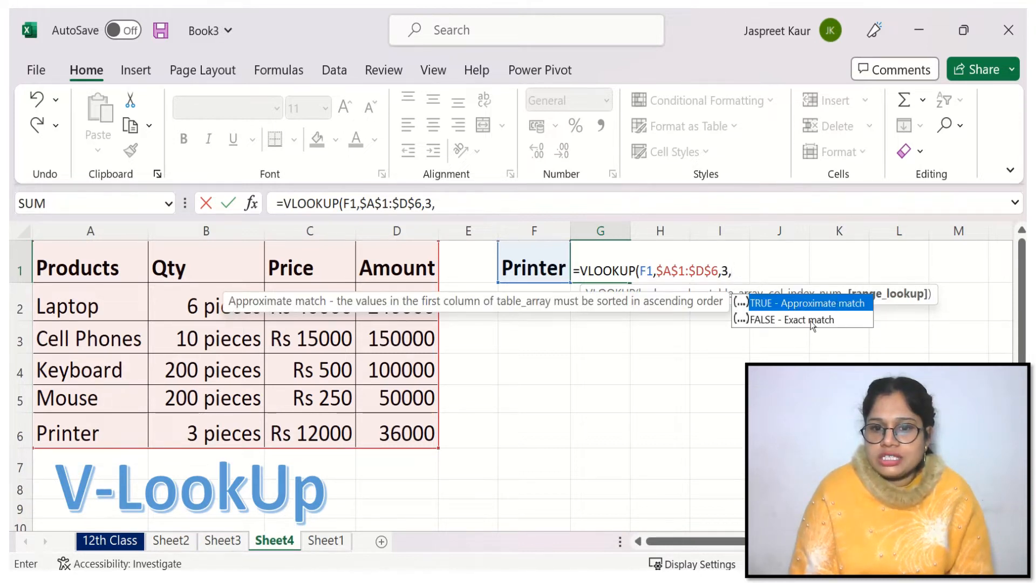
{"action": "key", "text": "Return"}
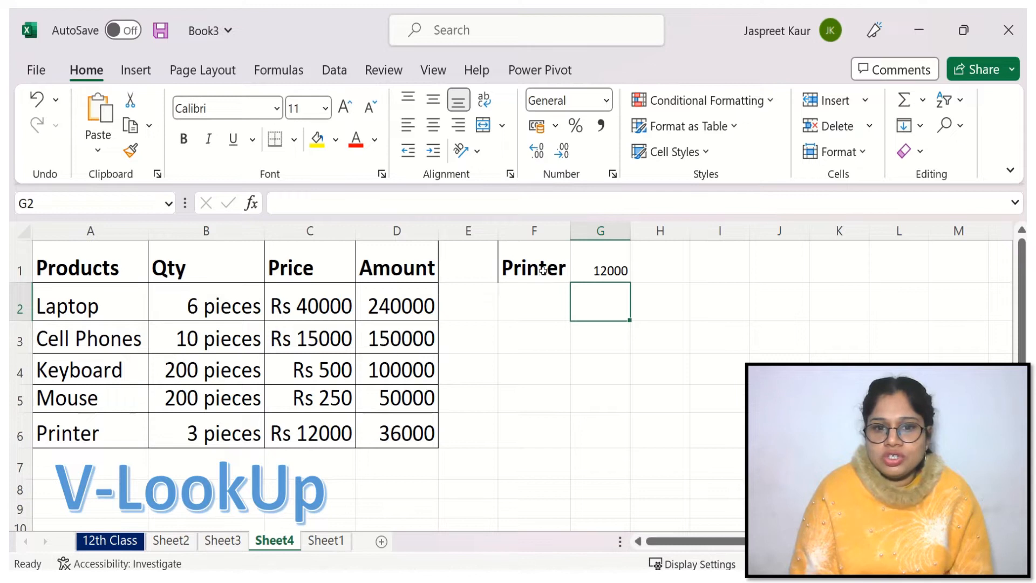
Step: Add a list data validation to cell F3 with source =$A$2:$A$6 and check its dropdown choices
{"action": "left_click", "coordinate": [535, 340]}
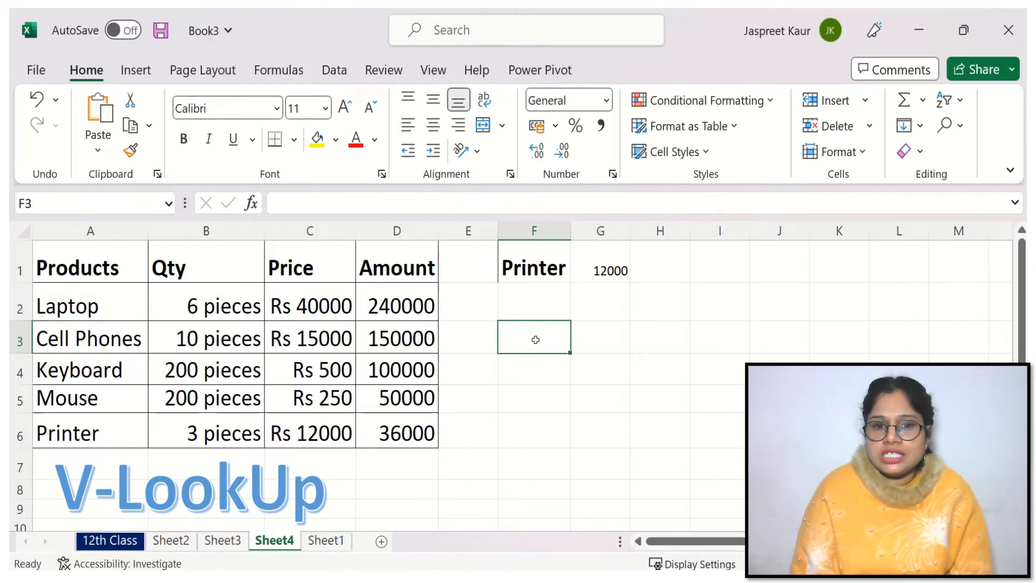
{"action": "left_click", "coordinate": [335, 70]}
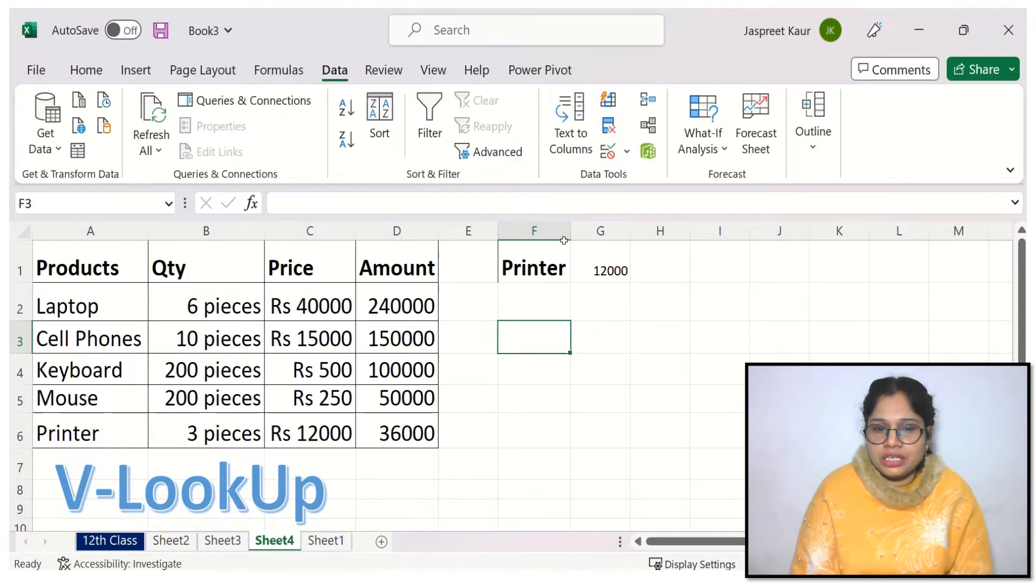
{"action": "left_click", "coordinate": [627, 156]}
{"action": "left_click", "coordinate": [648, 178]}
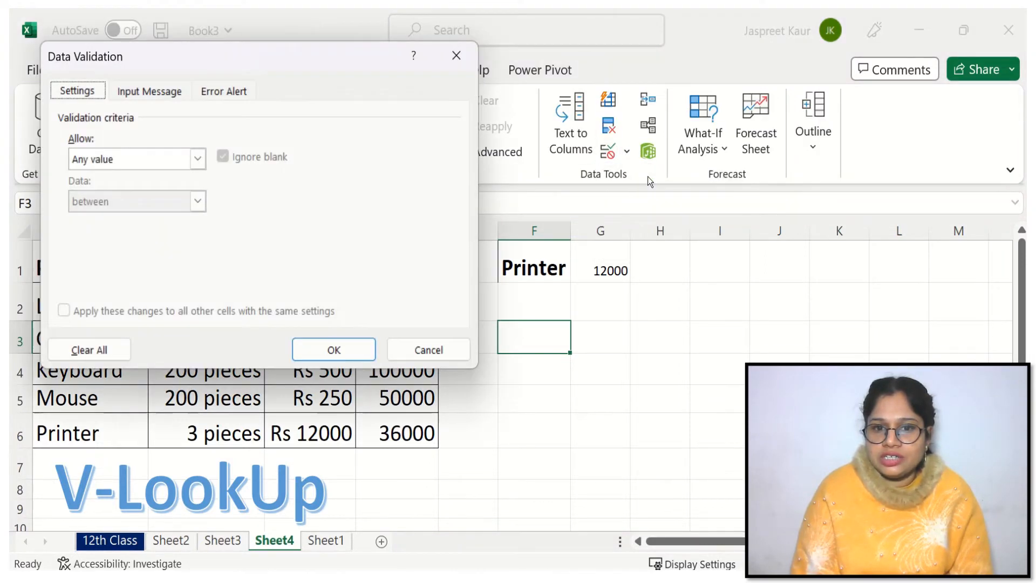
{"action": "left_click", "coordinate": [198, 159]}
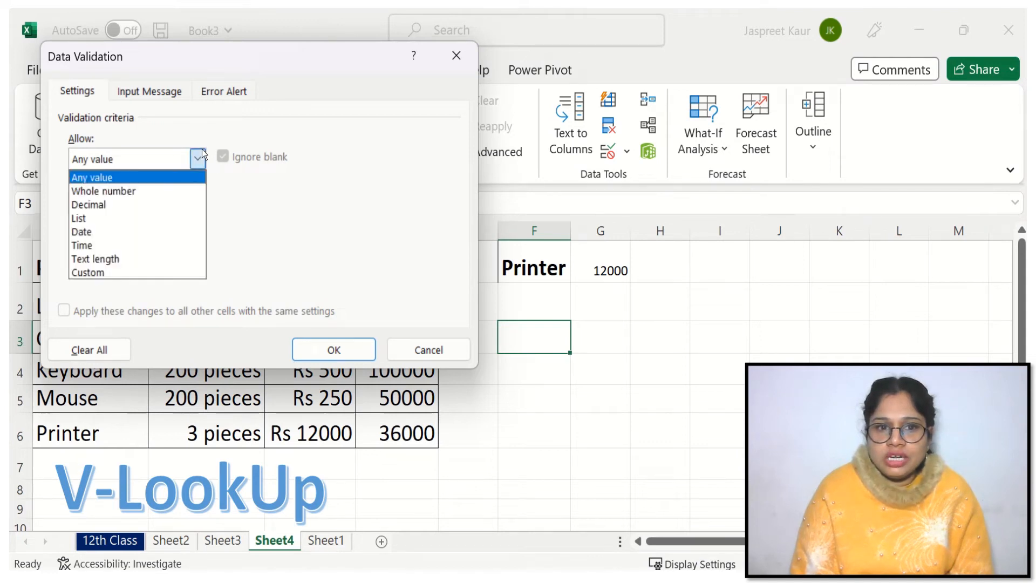
{"action": "left_click", "coordinate": [140, 217]}
{"action": "left_click", "coordinate": [339, 243]}
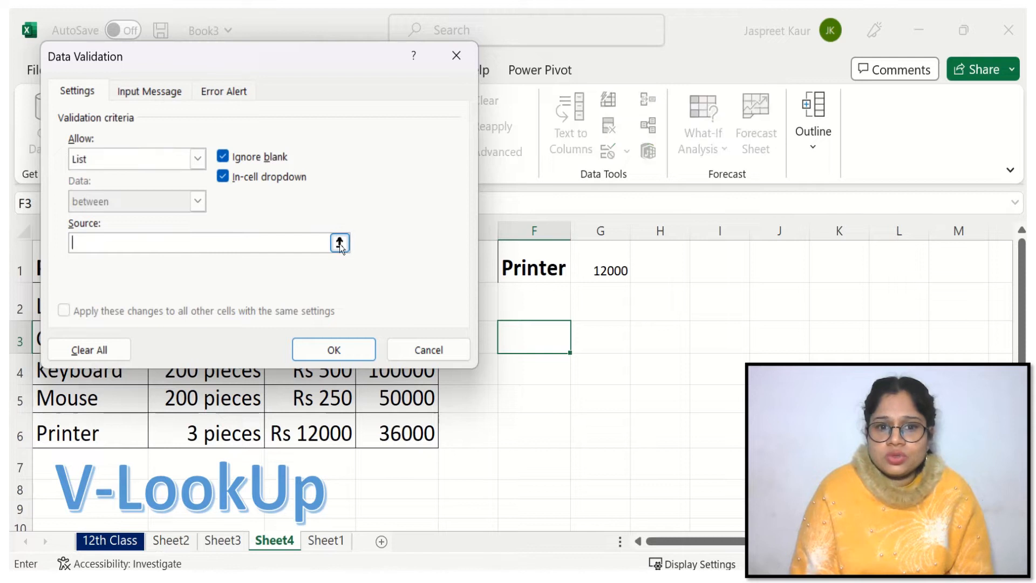
{"action": "left_click_drag", "start_coordinate": [88, 304], "coordinate": [91, 423]}
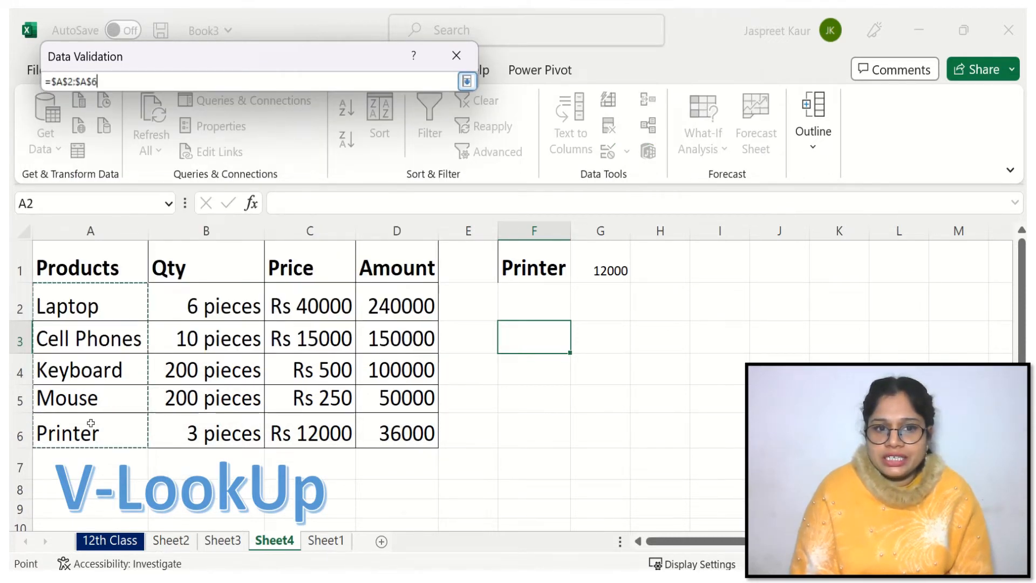
{"action": "left_click", "coordinate": [467, 82]}
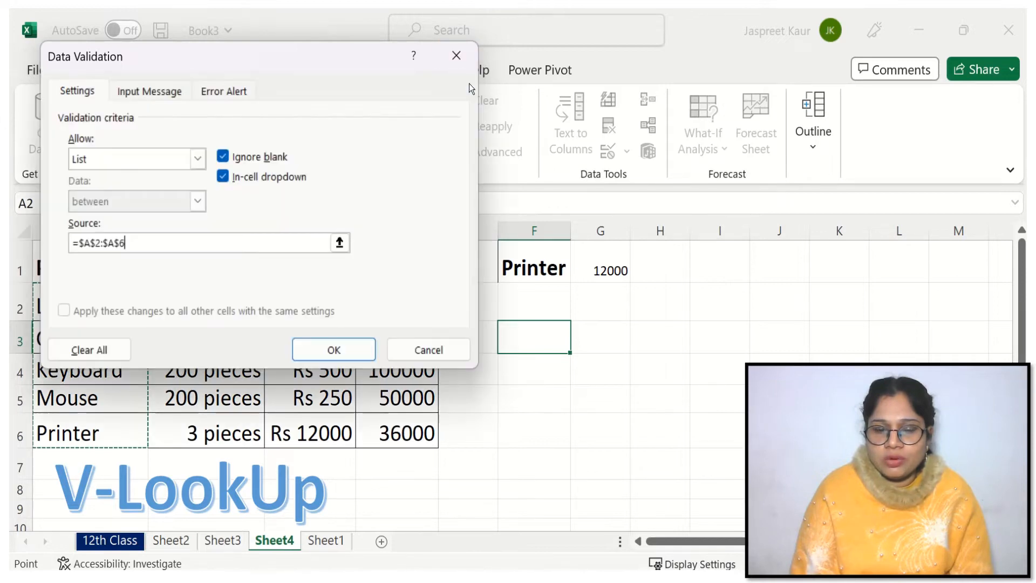
{"action": "left_click", "coordinate": [328, 349]}
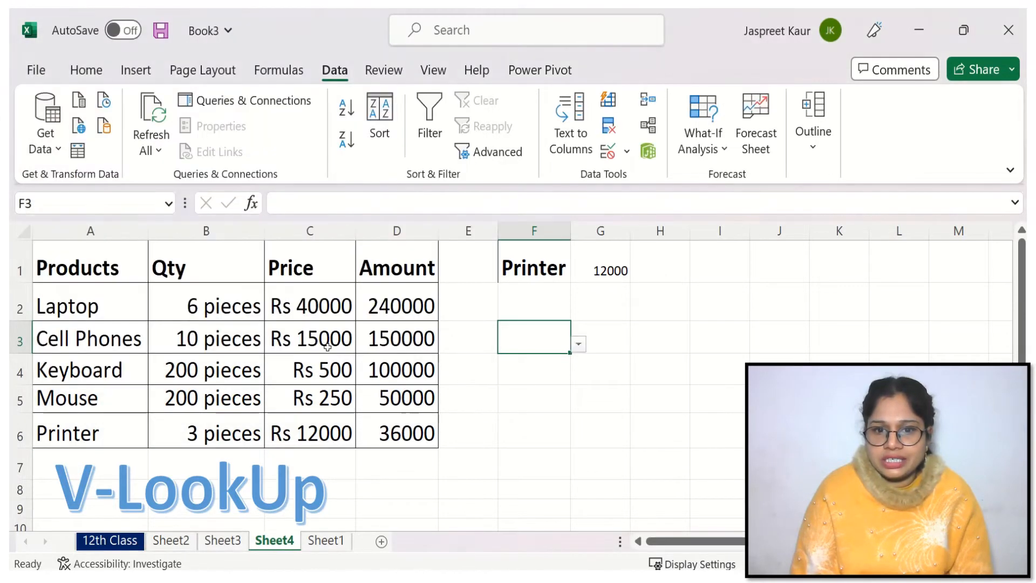
{"action": "left_click", "coordinate": [579, 346]}
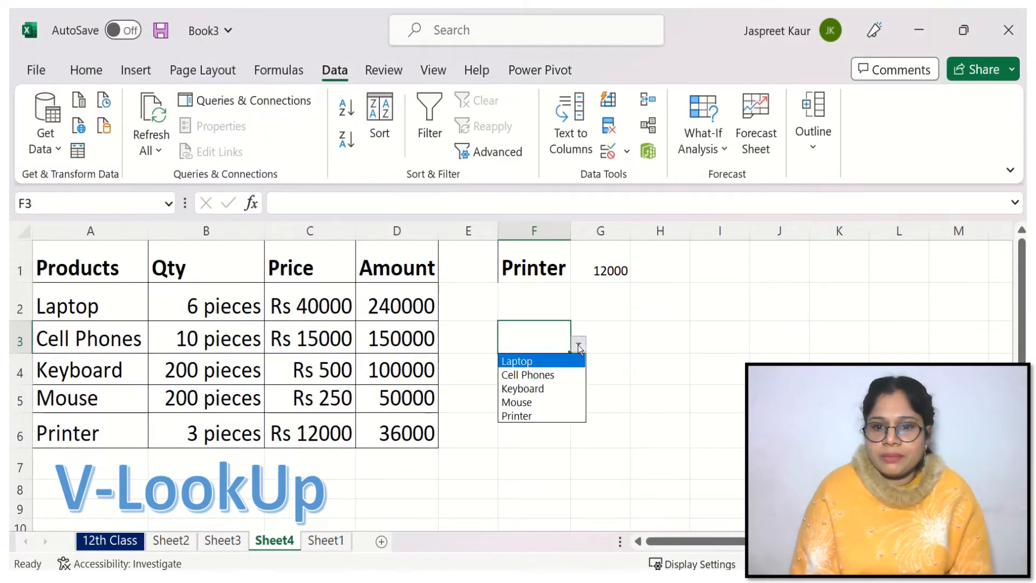
{"action": "key", "text": "Escape"}
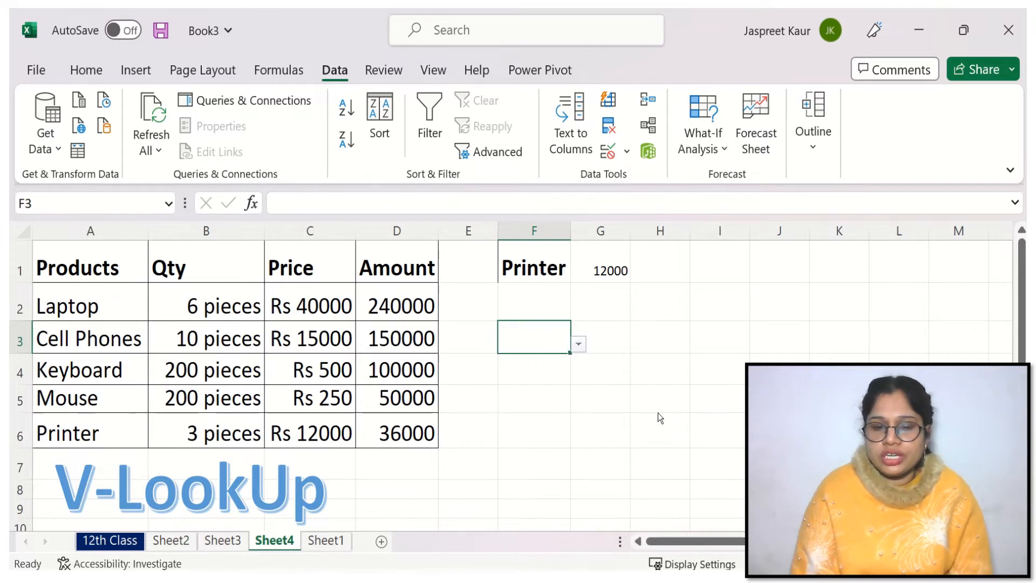
Step: Enter a VLOOKUP formula in cell G3 that looks up F3 in $A$1:$D$6 and returns column 3 with FALSE as the range lookup
{"action": "left_click", "coordinate": [611, 336]}
{"action": "type", "text": "="}
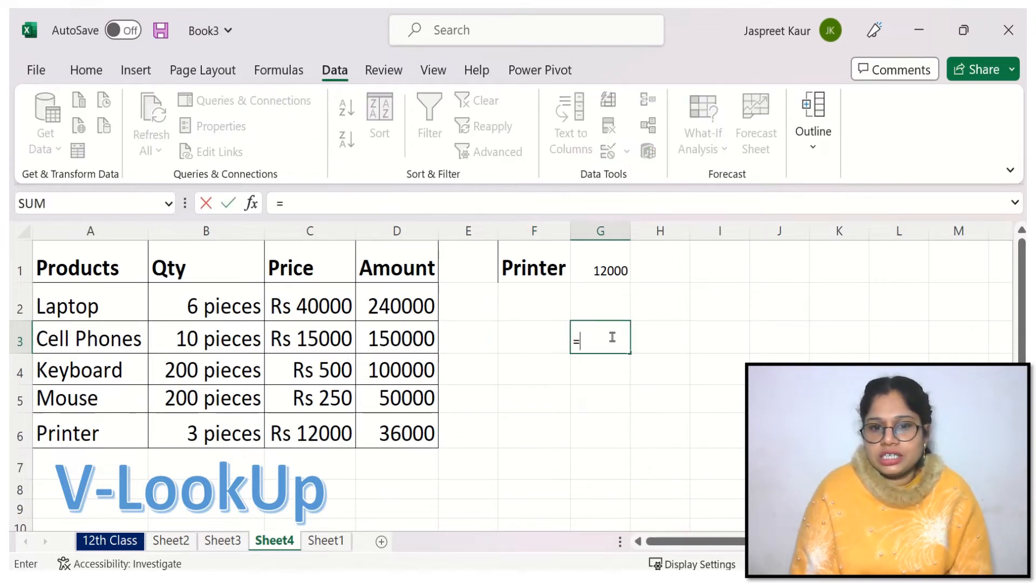
{"action": "type", "text": "vlo"}
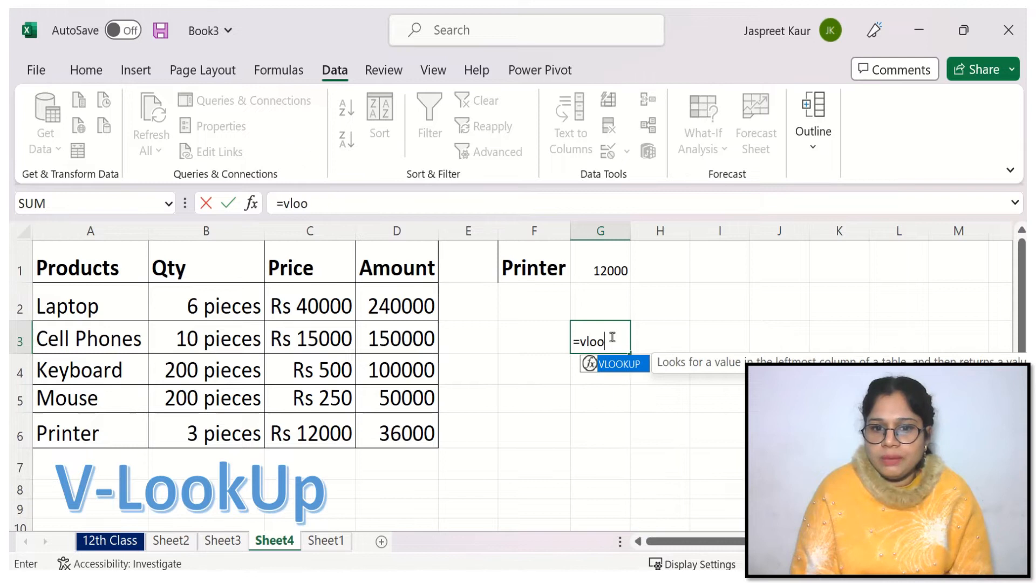
{"action": "type", "text": "o"}
{"action": "double_click", "coordinate": [629, 364]}
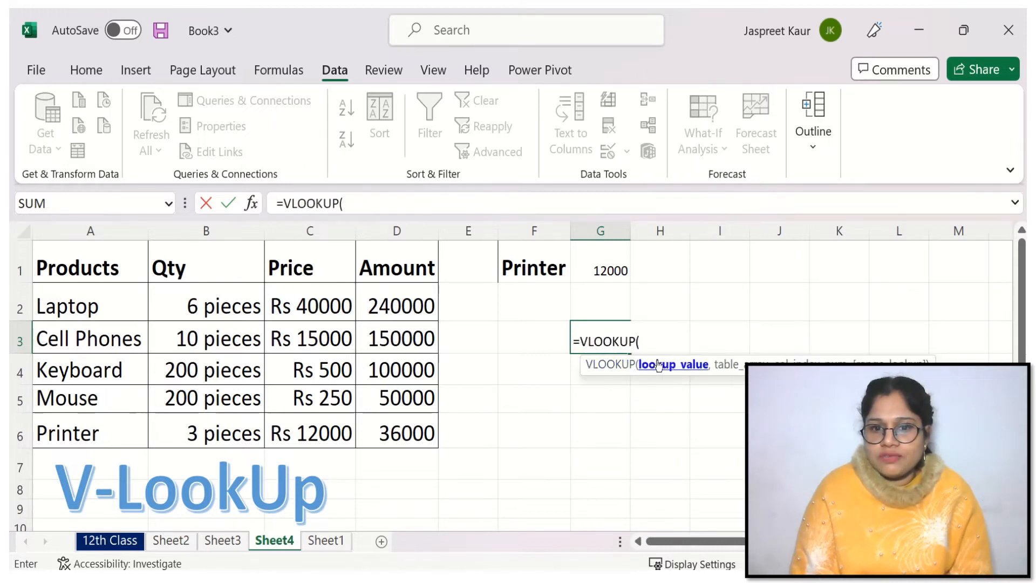
{"action": "left_click", "coordinate": [536, 340]}
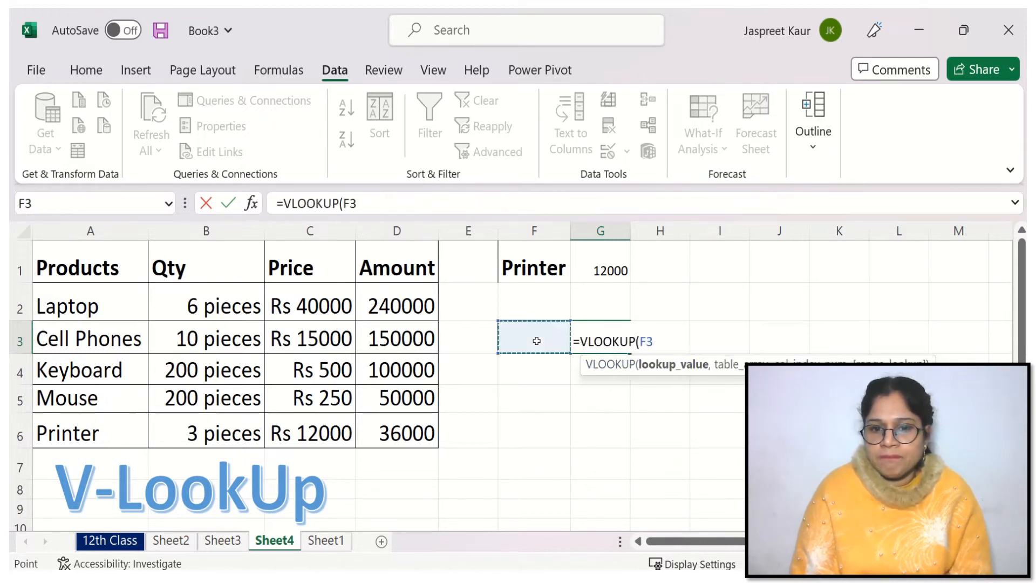
{"action": "type", "text": ","}
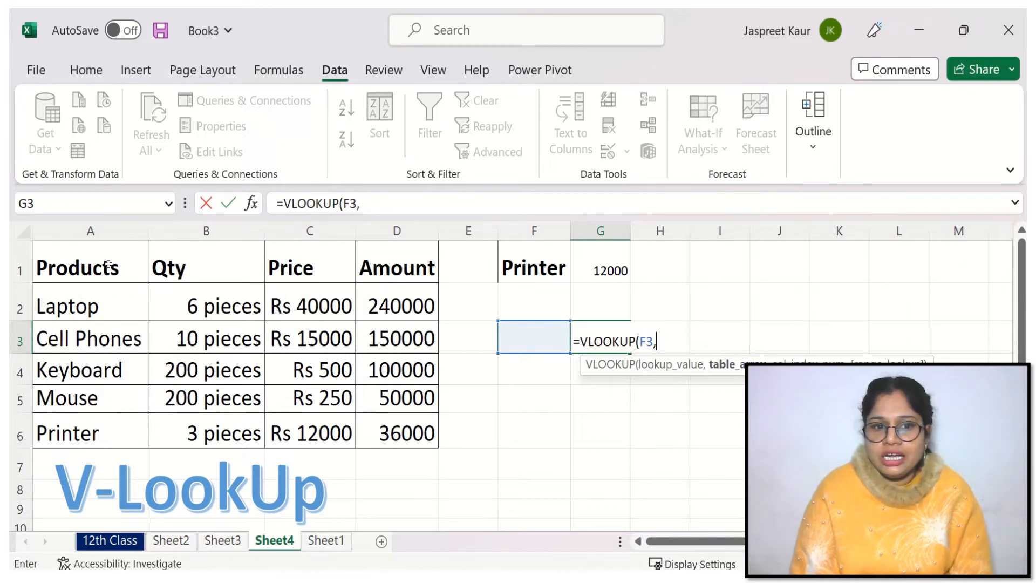
{"action": "left_click_drag", "start_coordinate": [114, 267], "coordinate": [383, 432]}
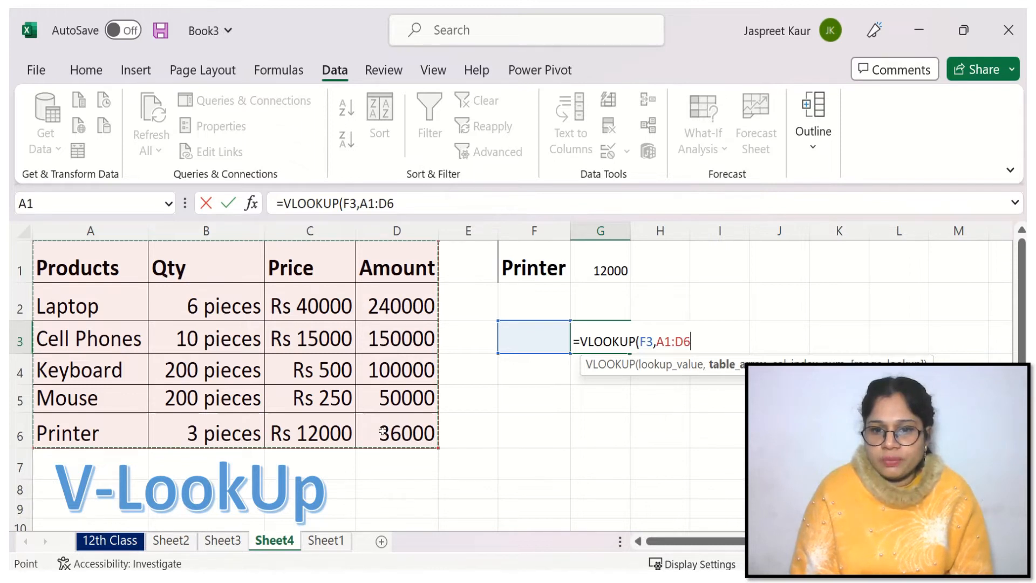
{"action": "key", "text": "F4"}
{"action": "type", "text": ","}
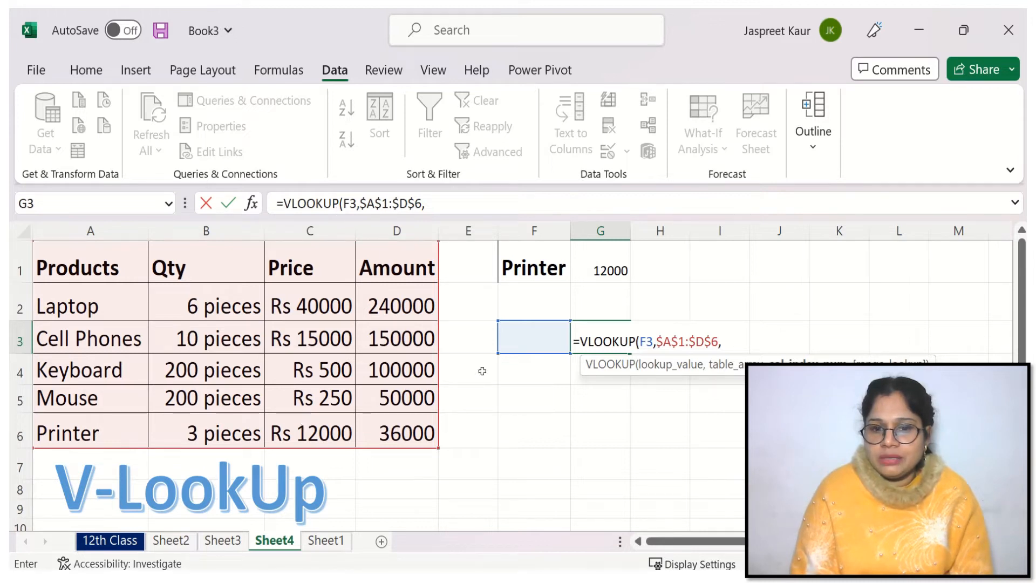
{"action": "type", "text": "3"}
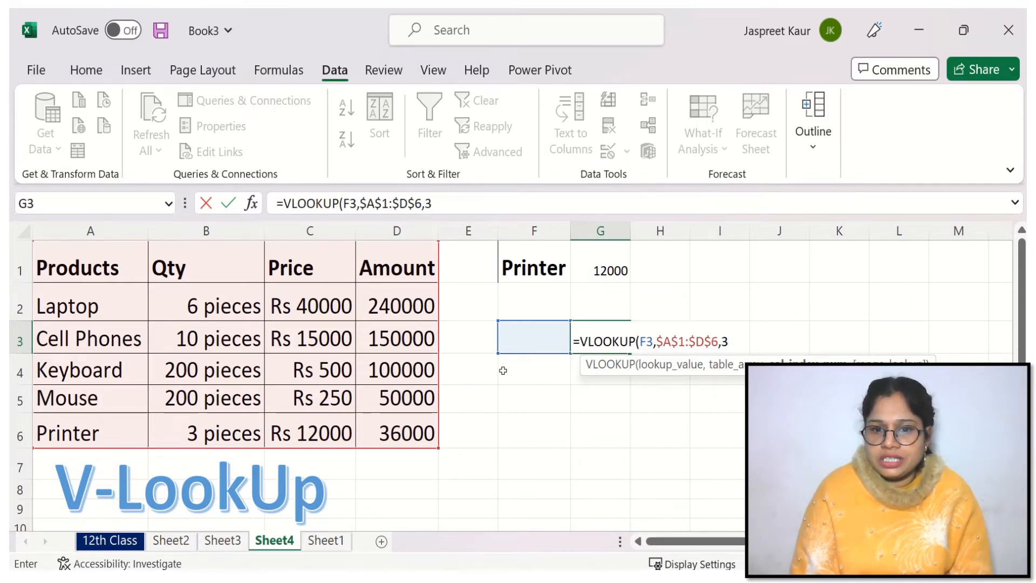
{"action": "type", "text": ","}
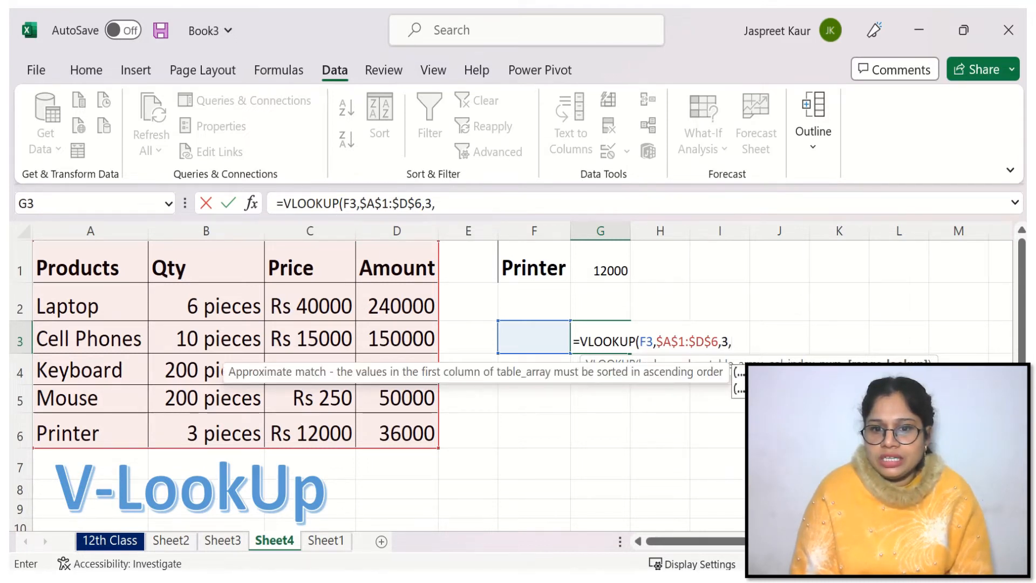
{"action": "type", "text": "FALSE"}
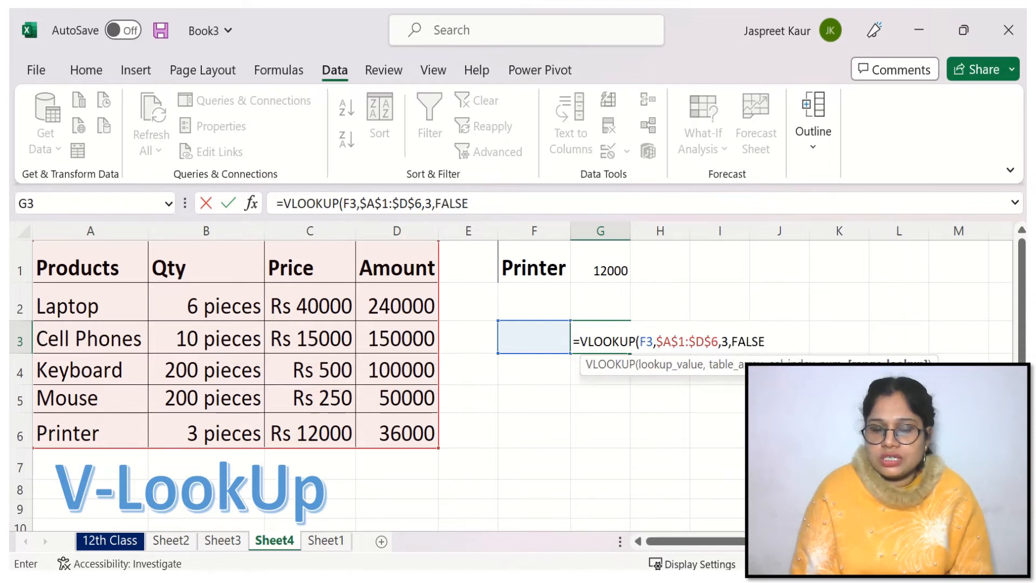
{"action": "key", "text": "Return"}
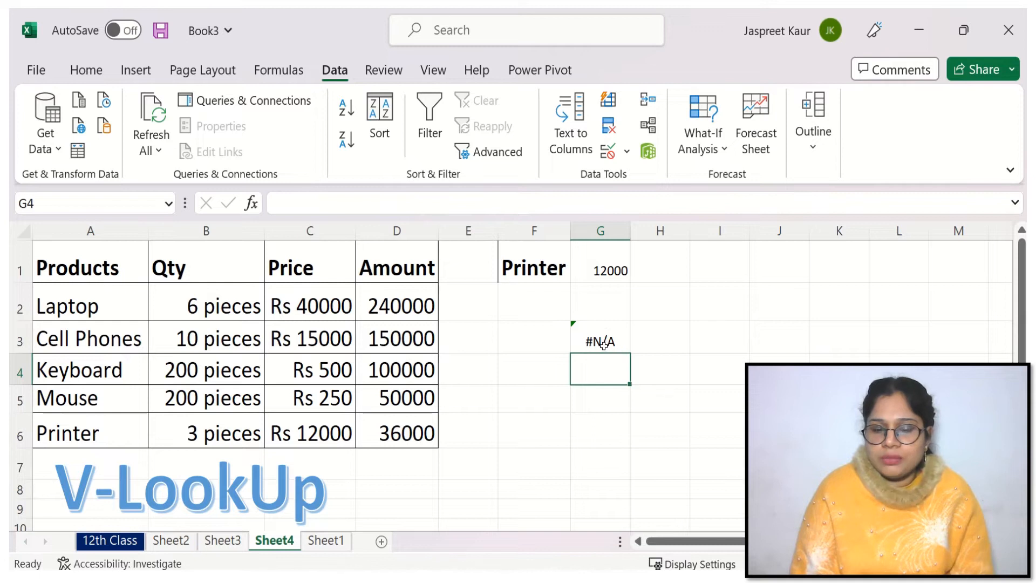
Step: Test the price lookup by choosing Keyboard and then Cell Phones from the dropdown list in cell F3
{"action": "left_click", "coordinate": [541, 340]}
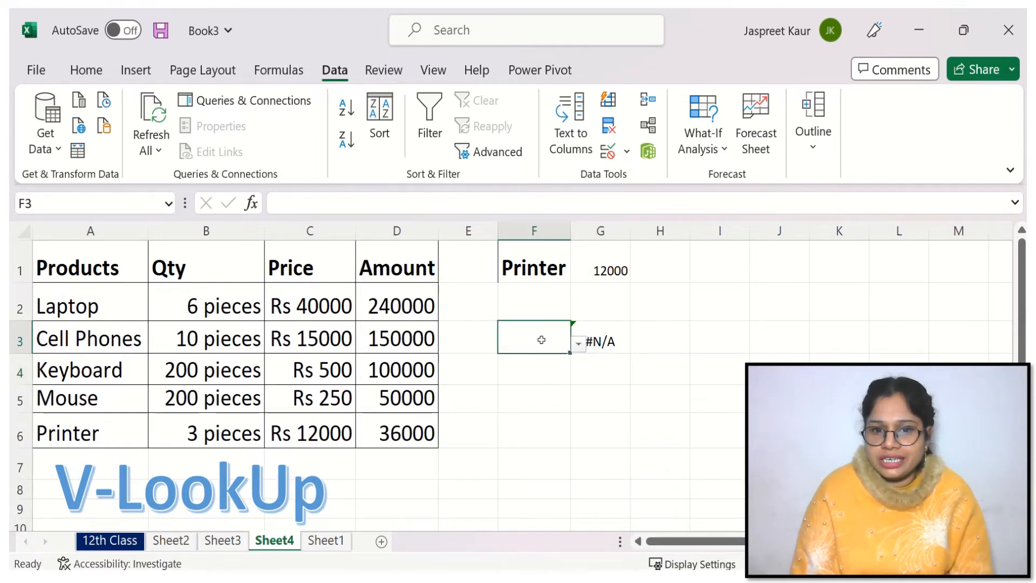
{"action": "left_click", "coordinate": [580, 345]}
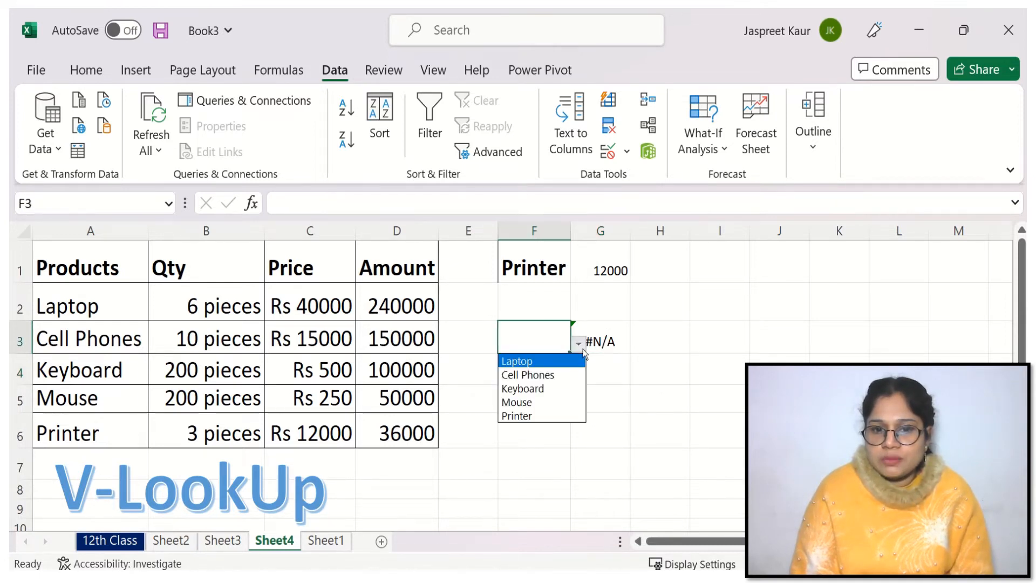
{"action": "left_click", "coordinate": [536, 386]}
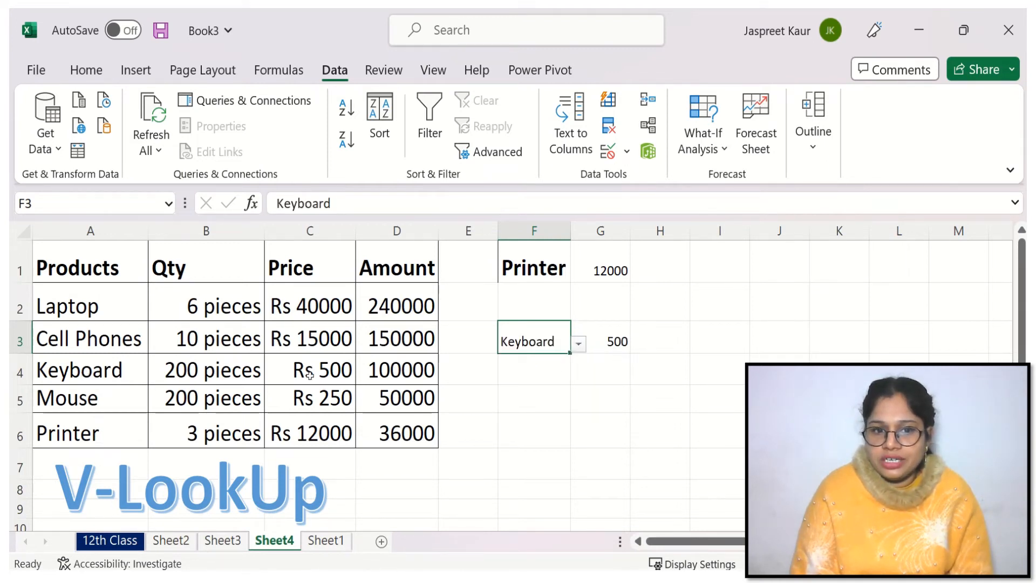
{"action": "left_click", "coordinate": [579, 346]}
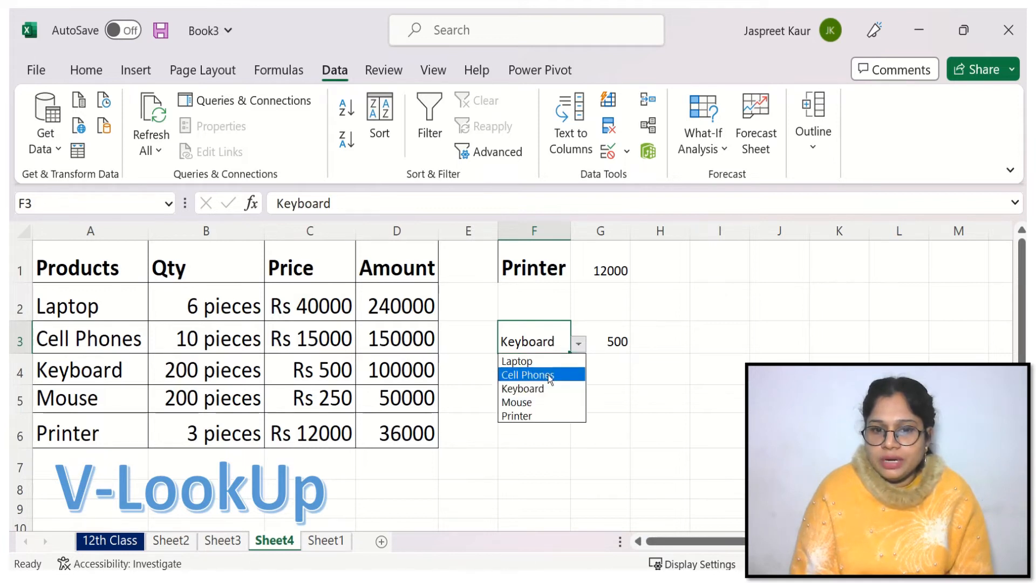
{"action": "left_click", "coordinate": [525, 372]}
{"action": "left_click", "coordinate": [525, 377]}
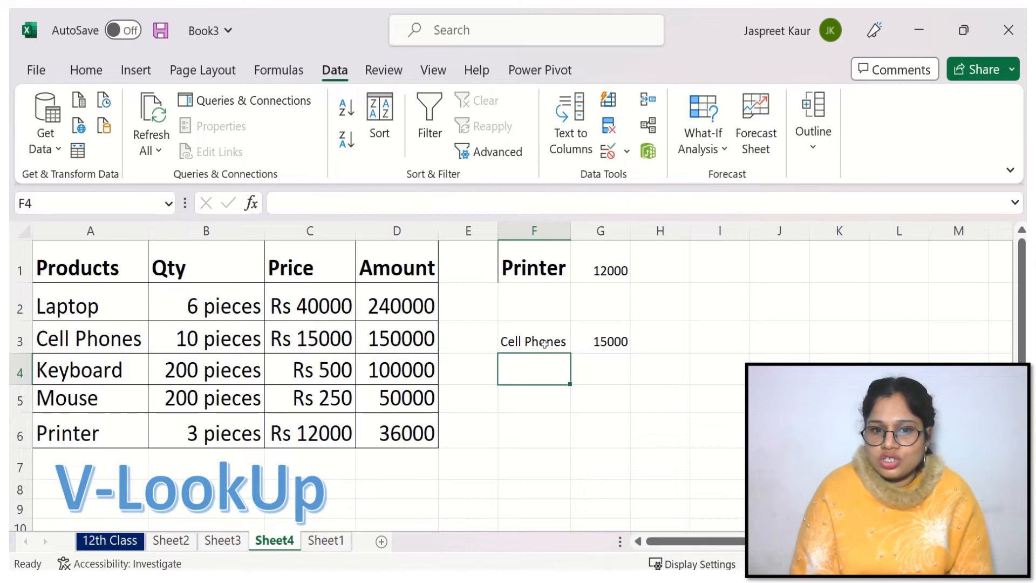
Step: Choose Mouse from the dropdown list in cell F3 to look up its price
{"action": "mouse_move", "coordinate": [543, 344]}
{"action": "left_mouse_down"}
{"action": "mouse_move", "coordinate": [583, 349]}
{"action": "mouse_move", "coordinate": [525, 350]}
{"action": "mouse_move", "coordinate": [581, 350]}
{"action": "mouse_move", "coordinate": [534, 416]}
{"action": "left_mouse_up"}
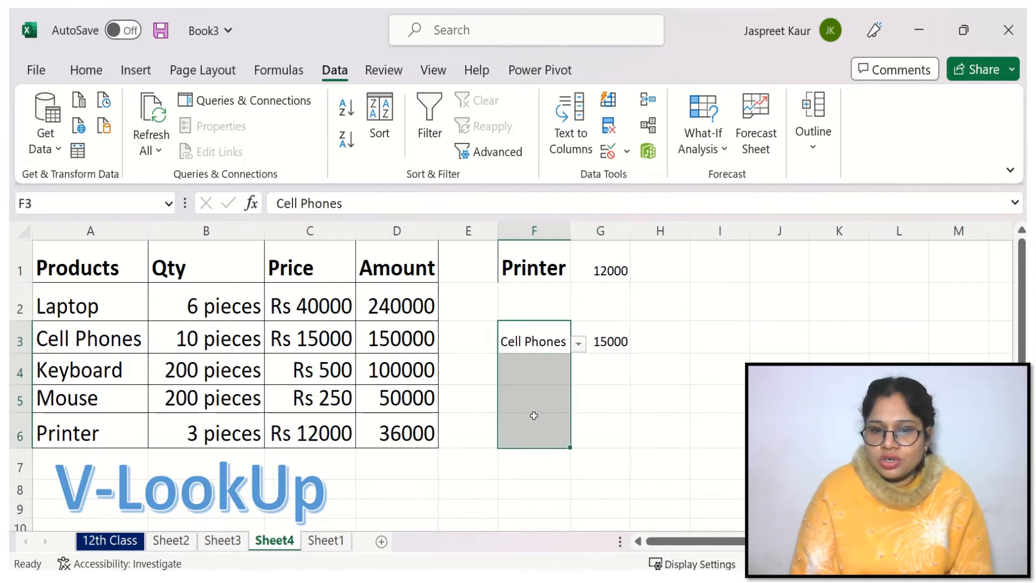
{"action": "left_click", "coordinate": [614, 410]}
{"action": "left_click", "coordinate": [549, 341]}
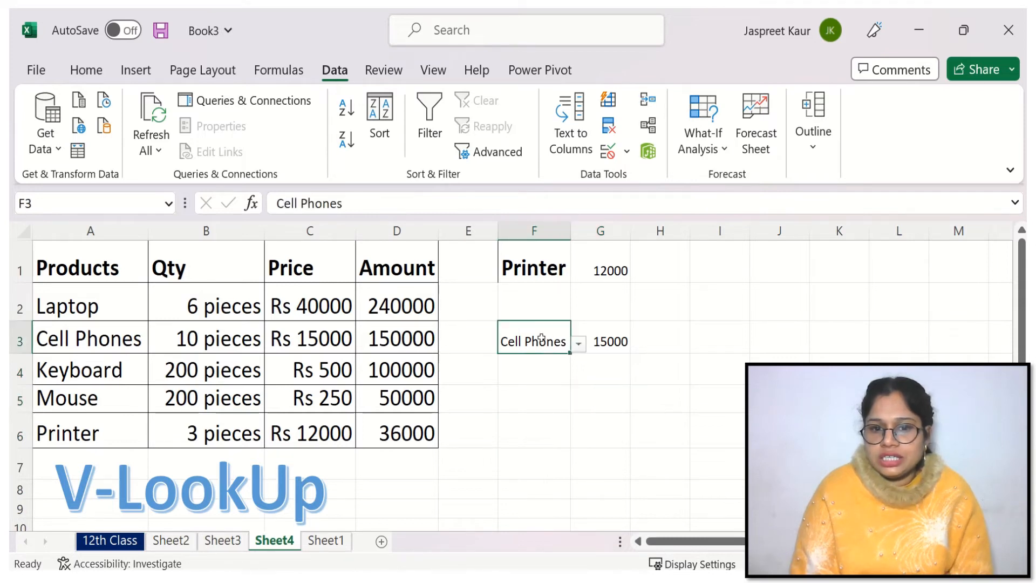
{"action": "left_click", "coordinate": [579, 344]}
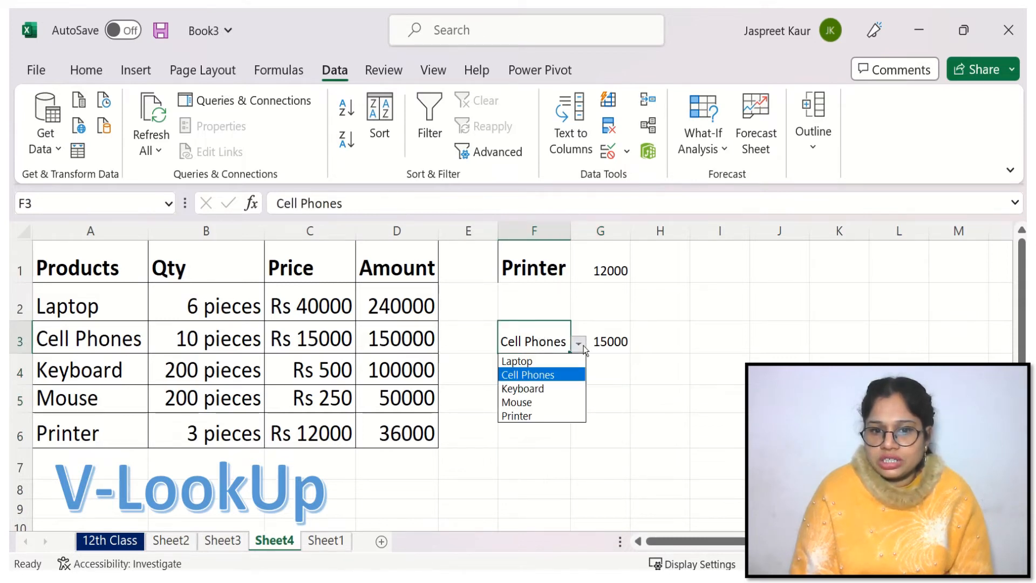
{"action": "left_click", "coordinate": [544, 402]}
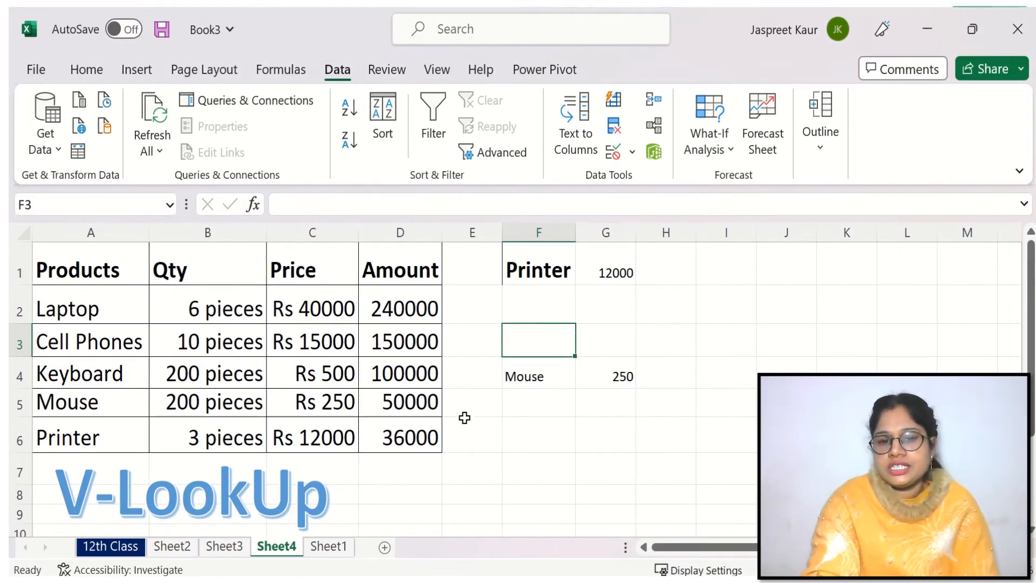
Step: Enter the headers Products, Price, Qty and Total Price in cells F3 to I3 above the lookup row
{"action": "double_click", "coordinate": [537, 349]}
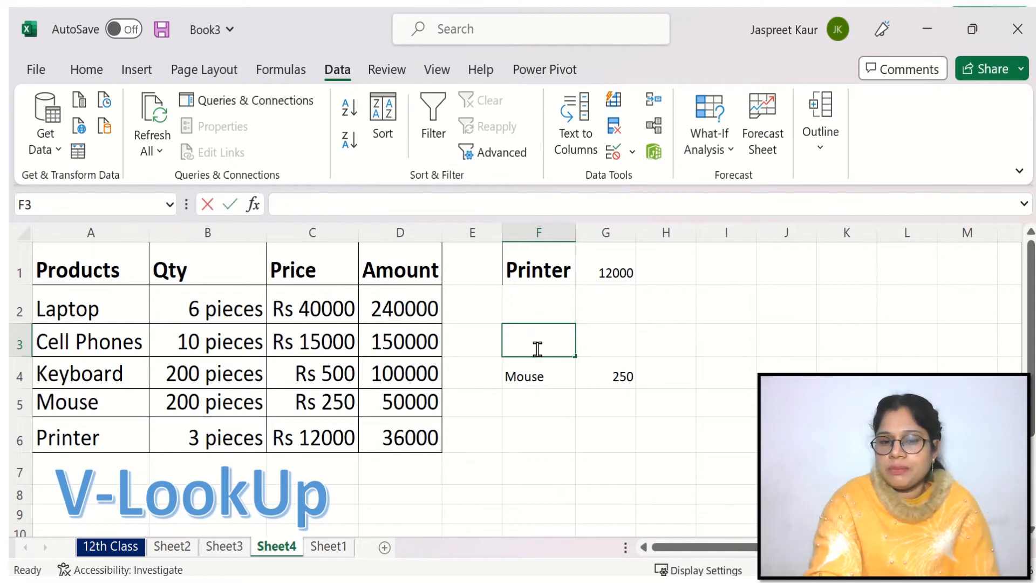
{"action": "type", "text": "Pro"}
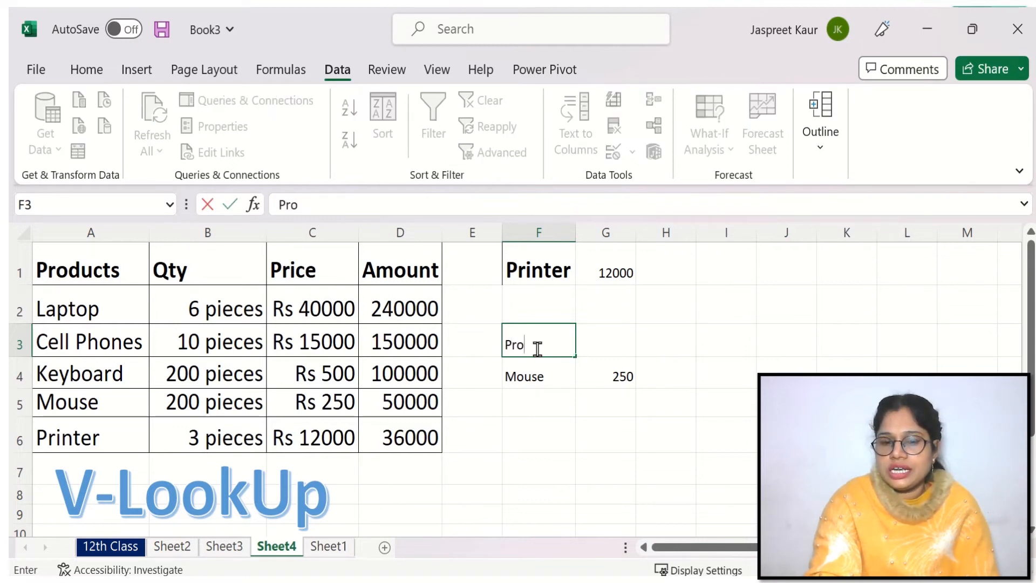
{"action": "type", "text": "ducts"}
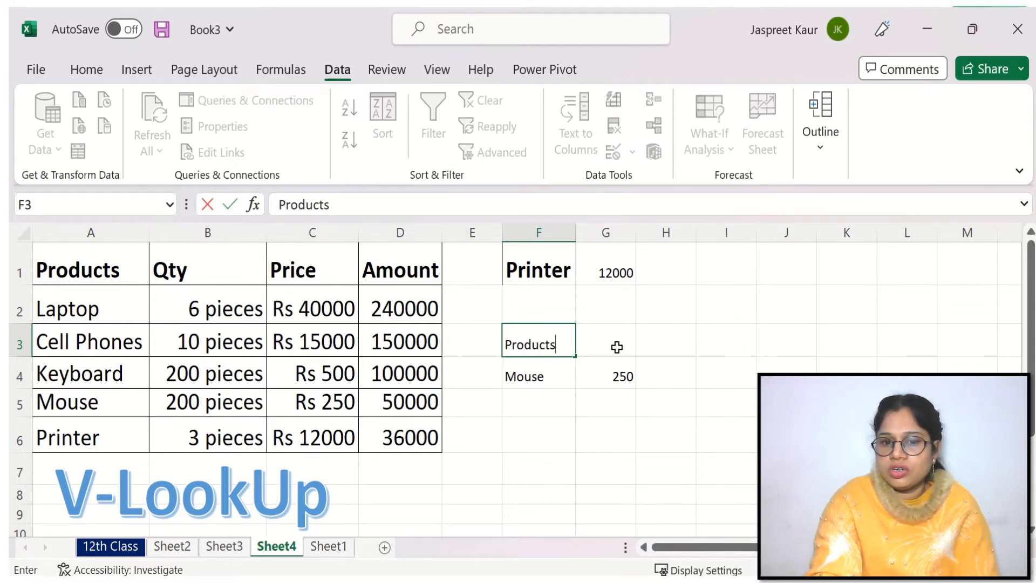
{"action": "left_click", "coordinate": [629, 346]}
{"action": "type", "text": "P"}
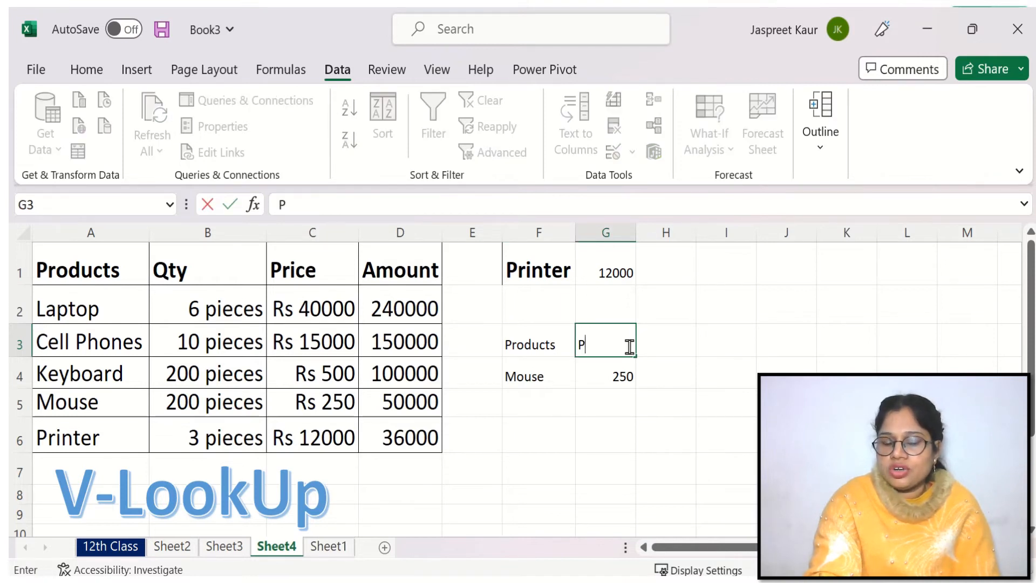
{"action": "type", "text": "rice"}
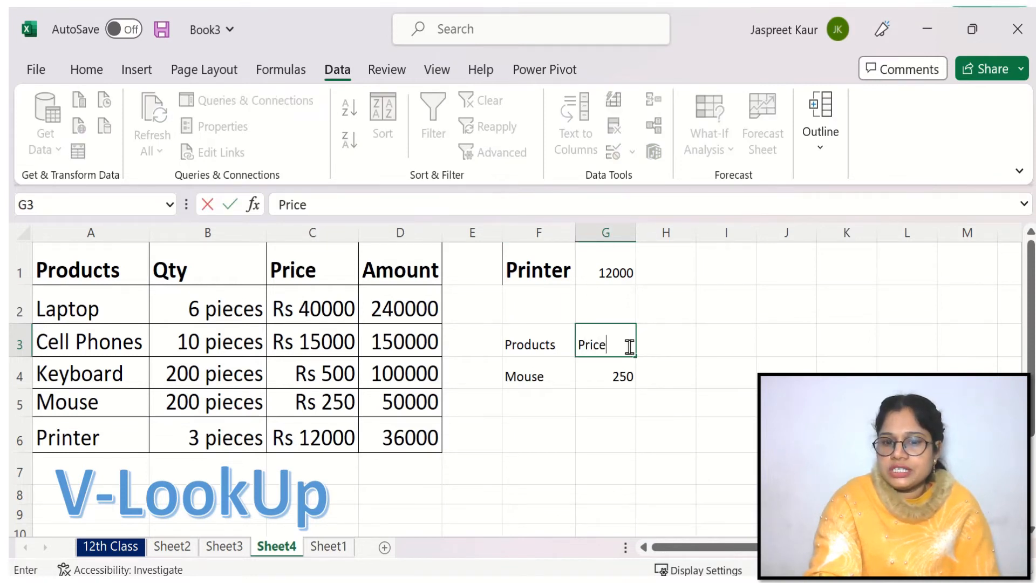
{"action": "left_click", "coordinate": [658, 342]}
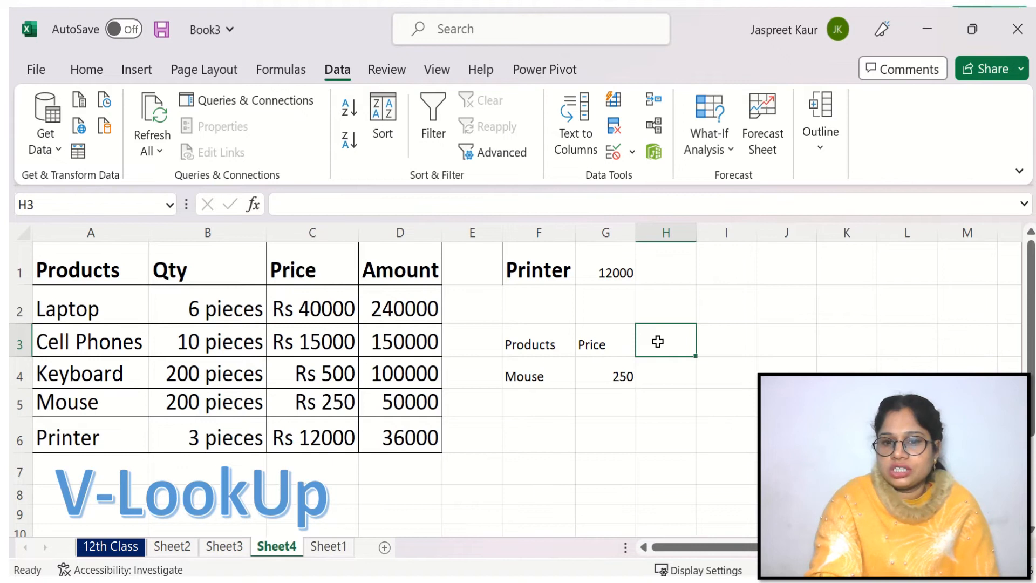
{"action": "type", "text": "Qty"}
{"action": "key", "text": "Tab"}
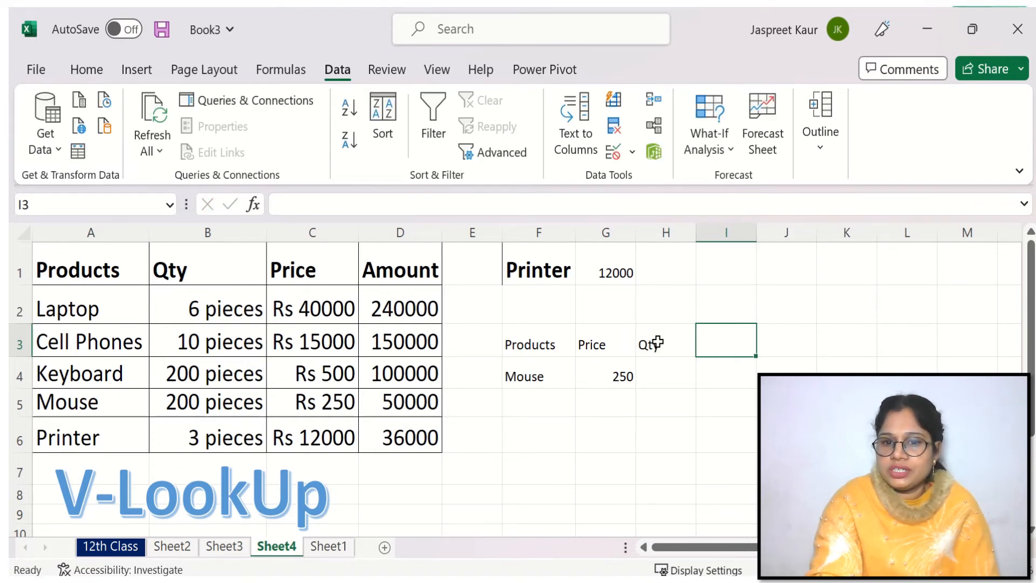
{"action": "type", "text": "Total"}
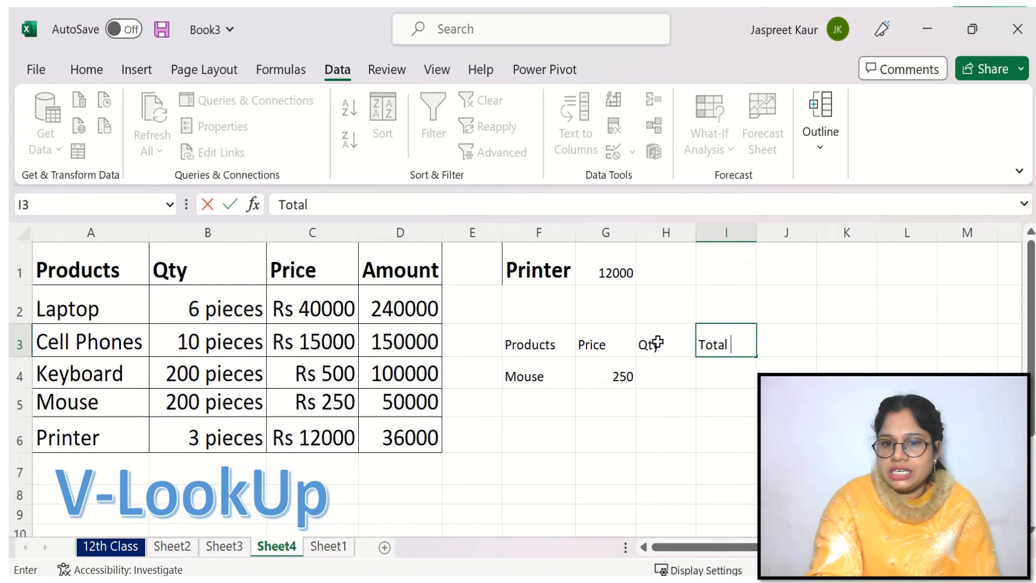
{"action": "type", "text": " Price"}
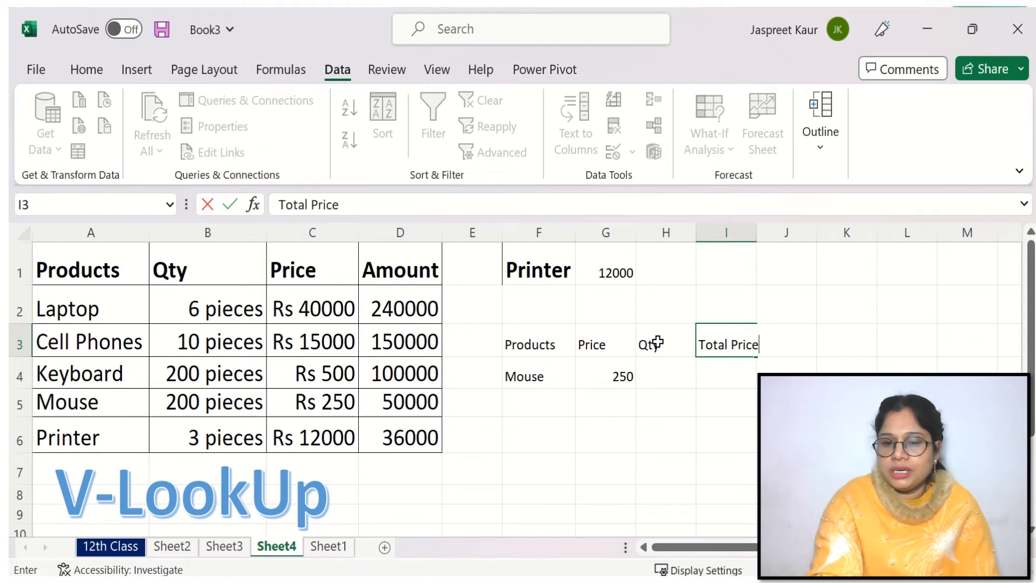
Step: Format the headers in F3:I3 as bold, size 14, with the standard dark red font colour
{"action": "left_click", "coordinate": [529, 346]}
{"action": "left_click_drag", "start_coordinate": [529, 346], "coordinate": [730, 343]}
{"action": "left_click", "coordinate": [86, 72]}
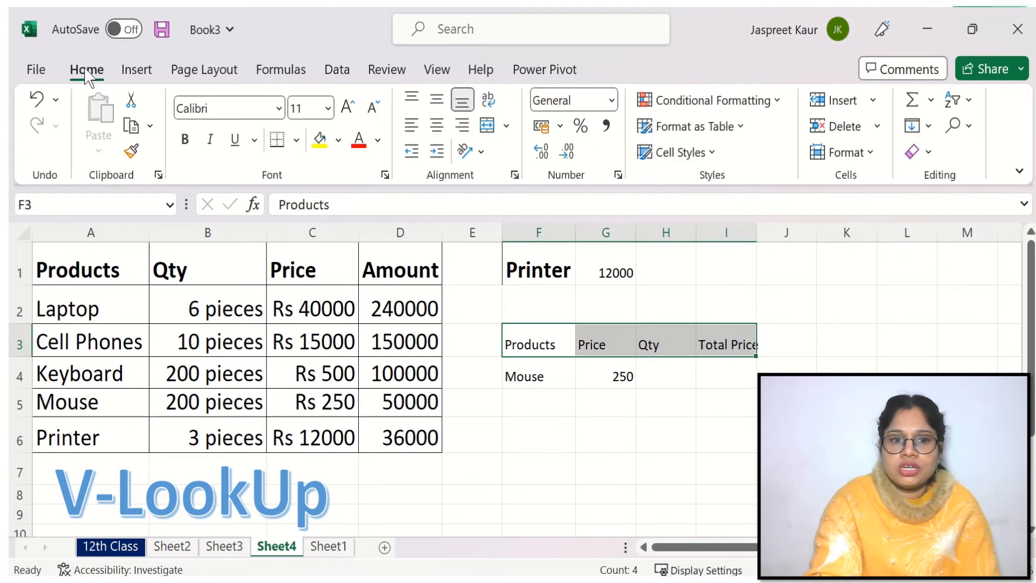
{"action": "left_click", "coordinate": [185, 139]}
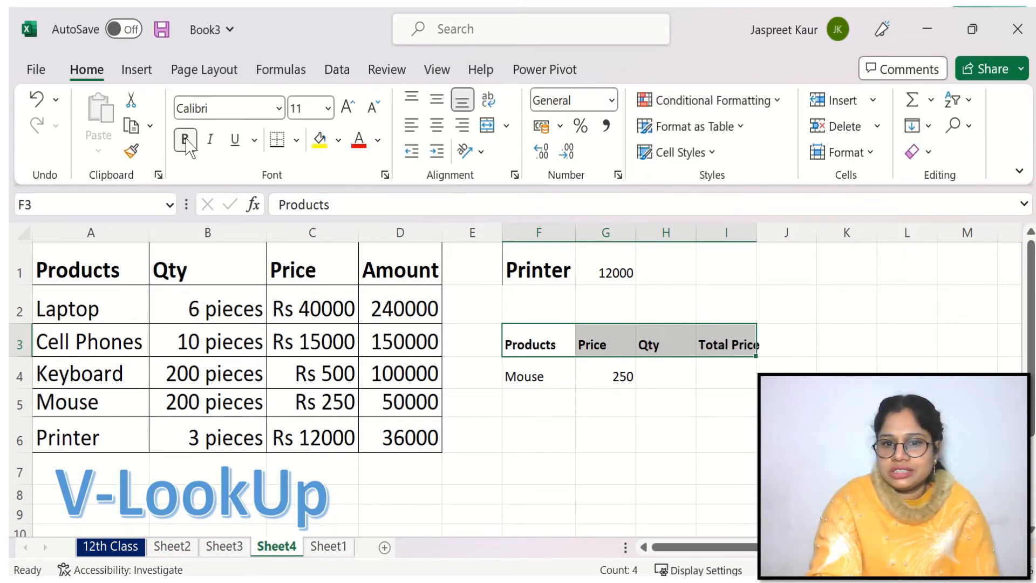
{"action": "left_click", "coordinate": [348, 108]}
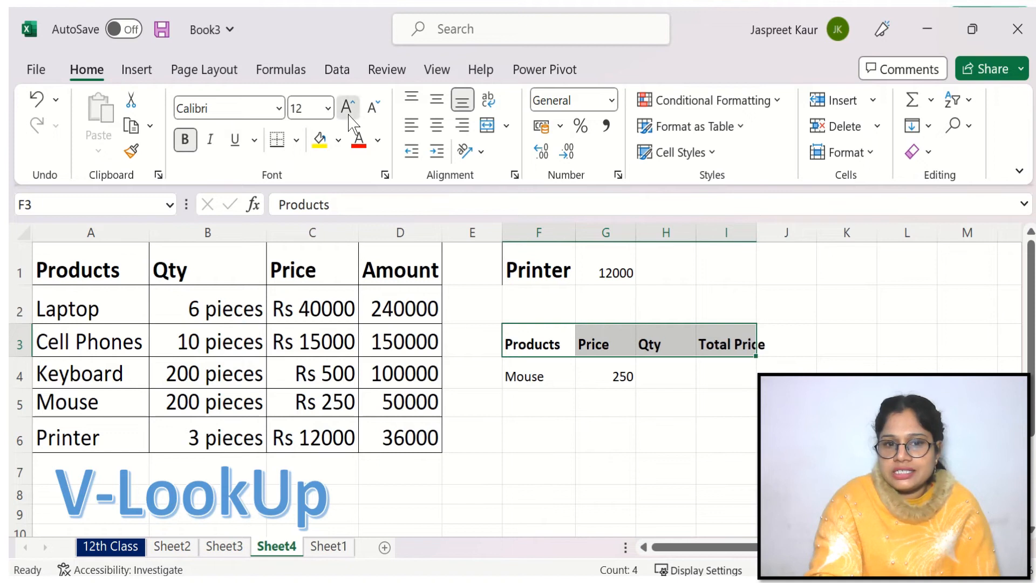
{"action": "left_click", "coordinate": [348, 107]}
{"action": "left_click", "coordinate": [378, 139]}
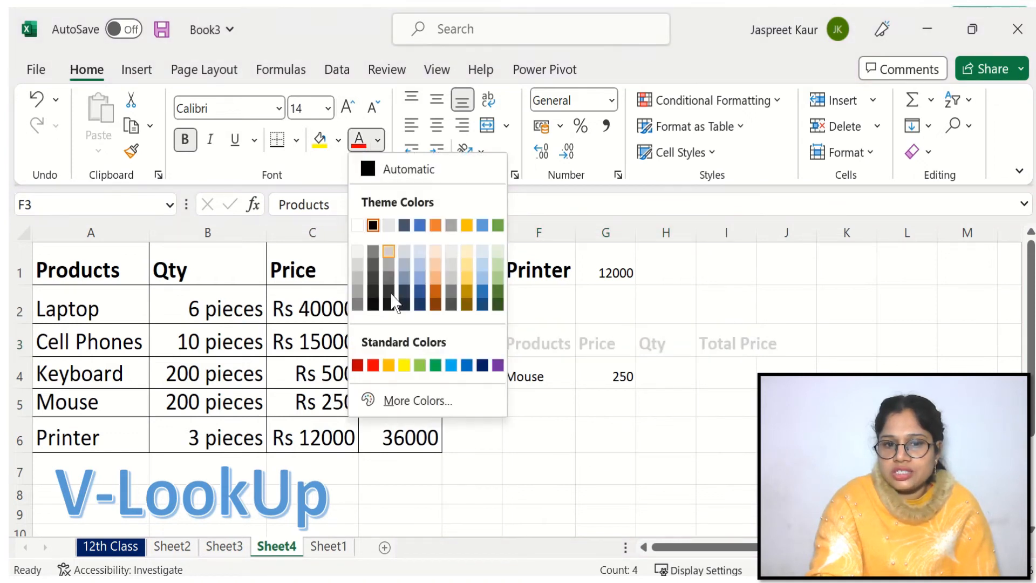
{"action": "left_click", "coordinate": [358, 365]}
Step: Apply all borders to the header and lookup rows in F3:I4
{"action": "left_click_drag", "start_coordinate": [559, 340], "coordinate": [734, 366]}
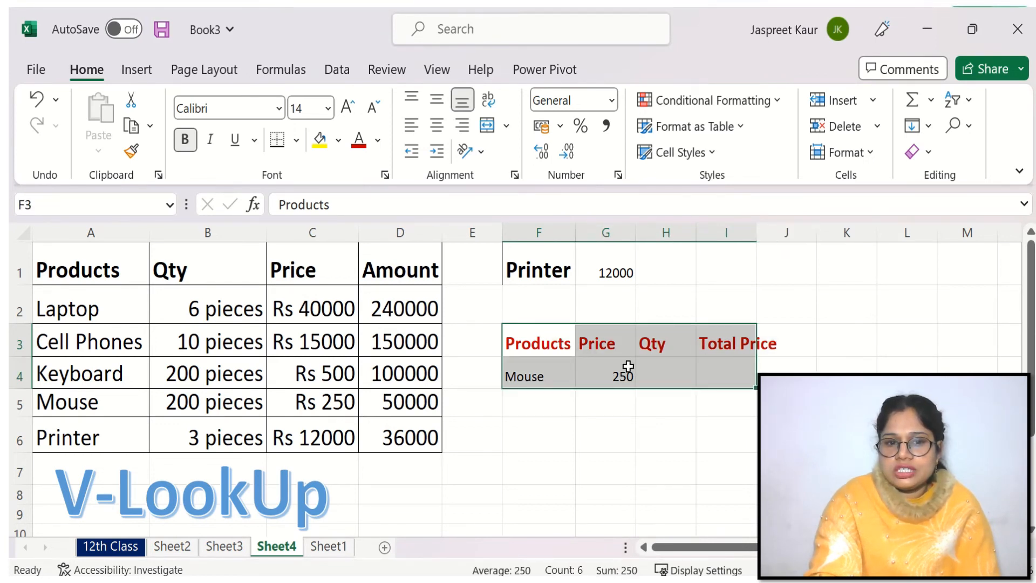
{"action": "left_click", "coordinate": [297, 140]}
{"action": "left_click", "coordinate": [330, 356]}
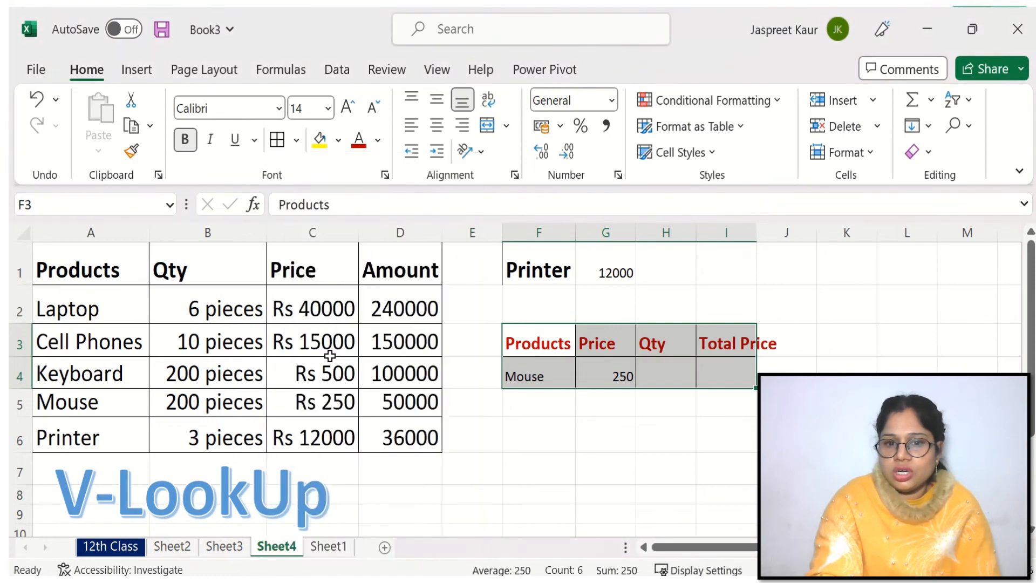
Step: Autofit the width of column I to the Total Price header
{"action": "left_click_drag", "start_coordinate": [755, 239], "coordinate": [755, 239]}
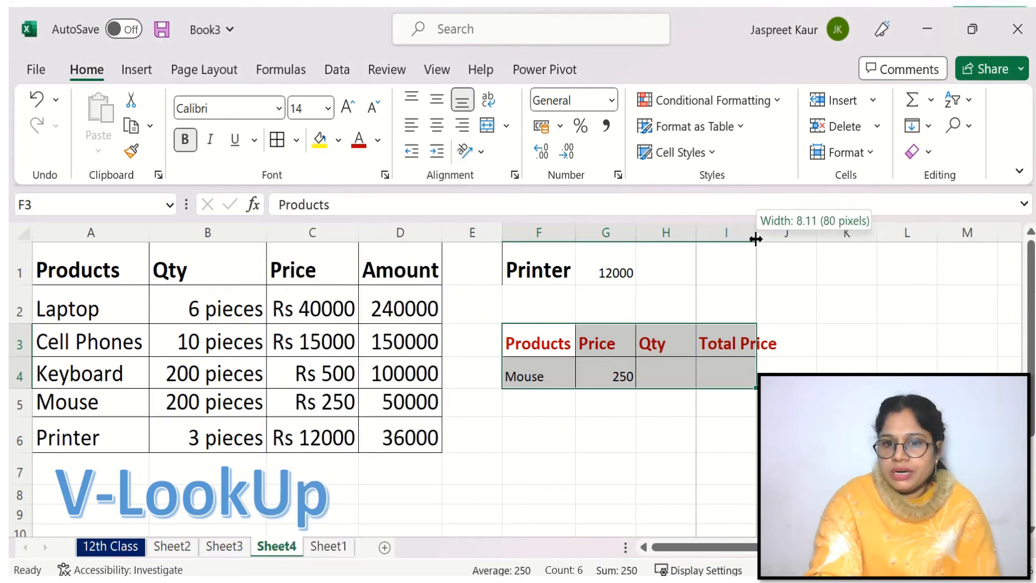
{"action": "double_click", "coordinate": [755, 239]}
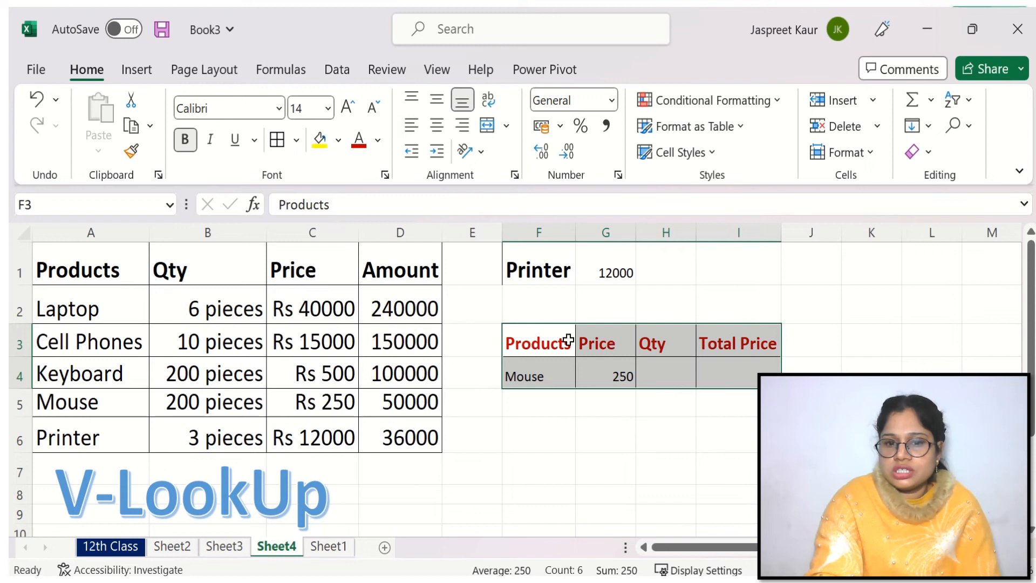
{"action": "left_click", "coordinate": [604, 436]}
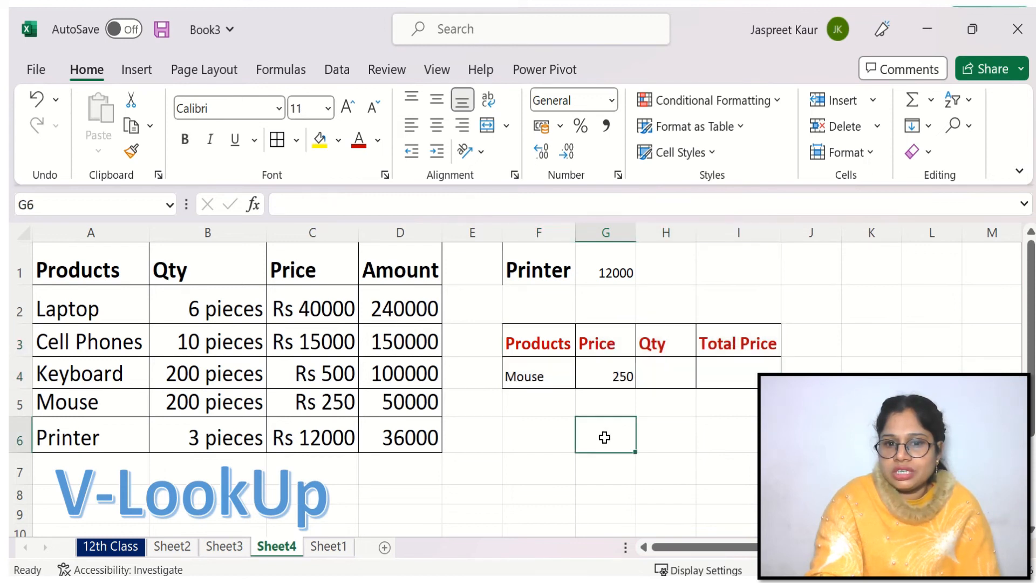
Step: Enter a quantity of 100 for Mouse in cell H4
{"action": "left_click", "coordinate": [541, 374]}
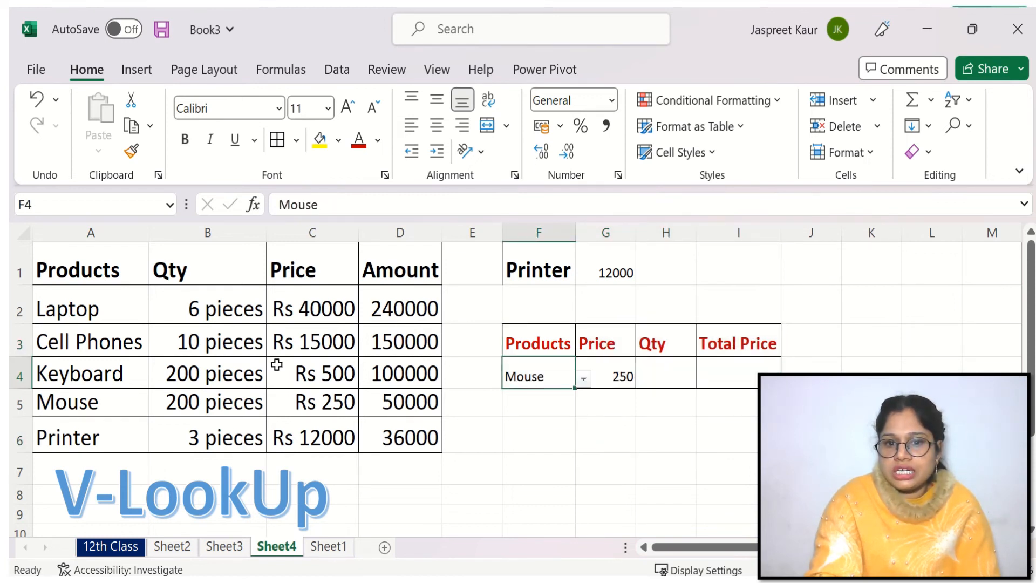
{"action": "left_click", "coordinate": [611, 378]}
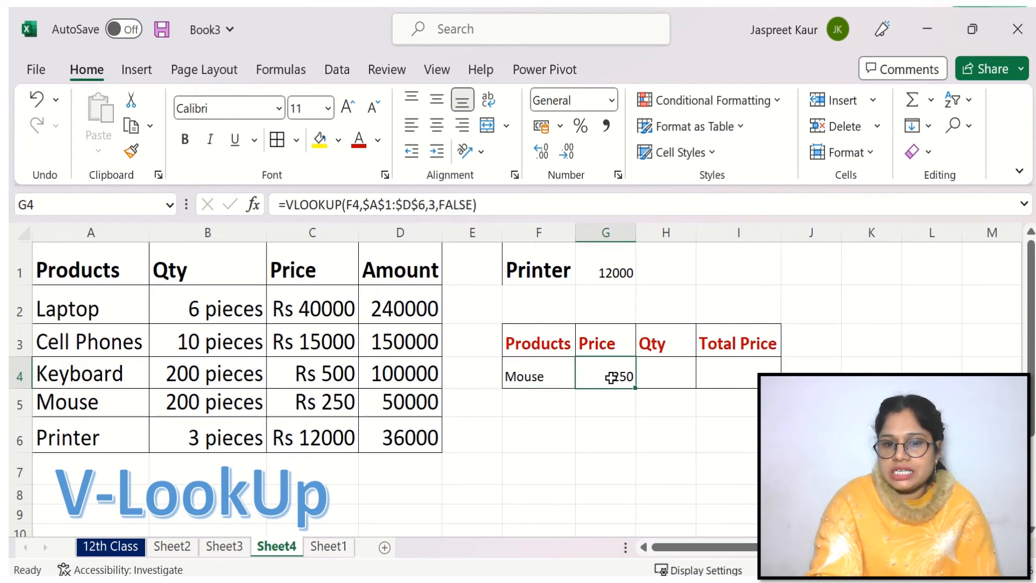
{"action": "left_click", "coordinate": [665, 377]}
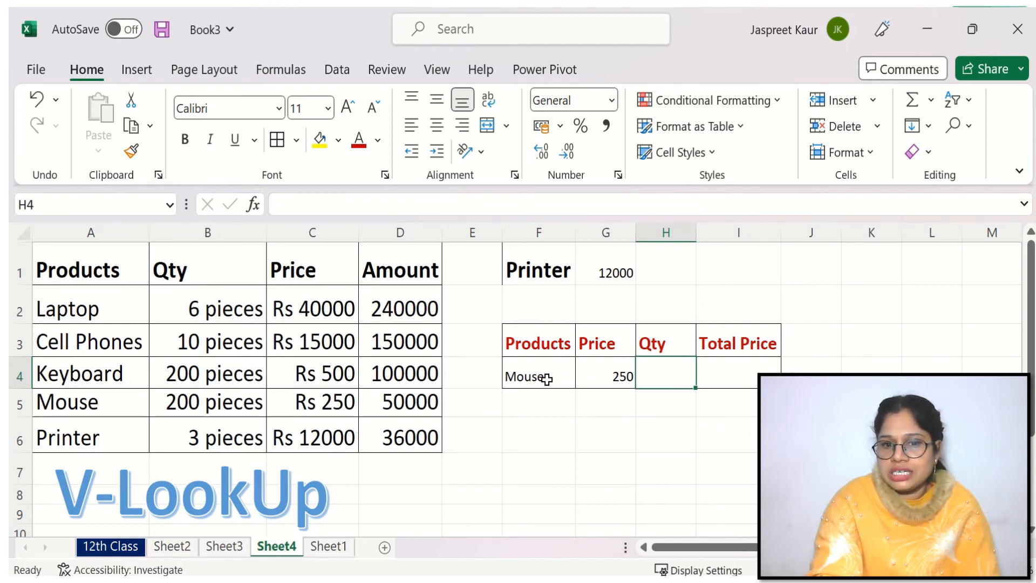
{"action": "double_click", "coordinate": [659, 377]}
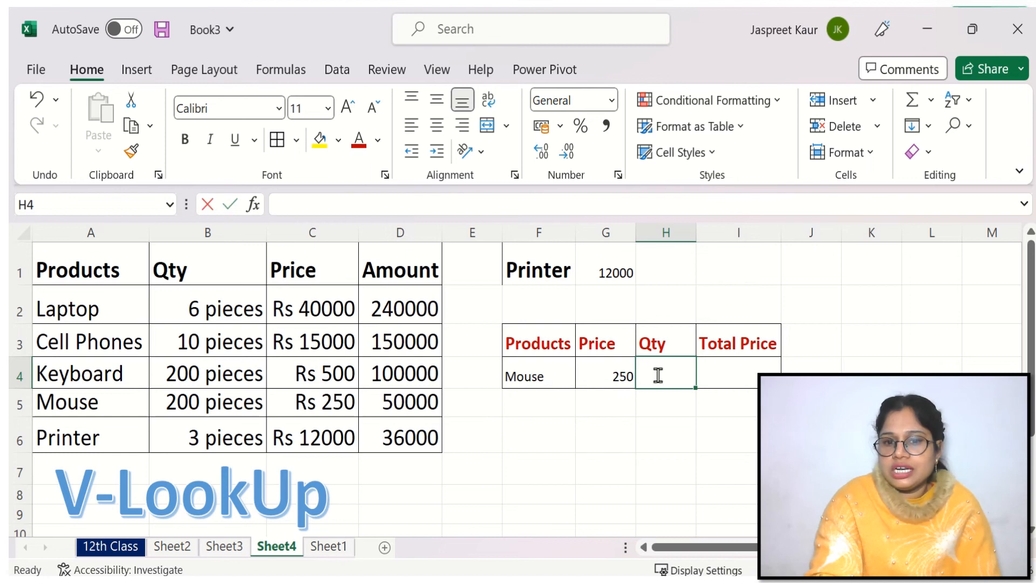
{"action": "type", "text": "100"}
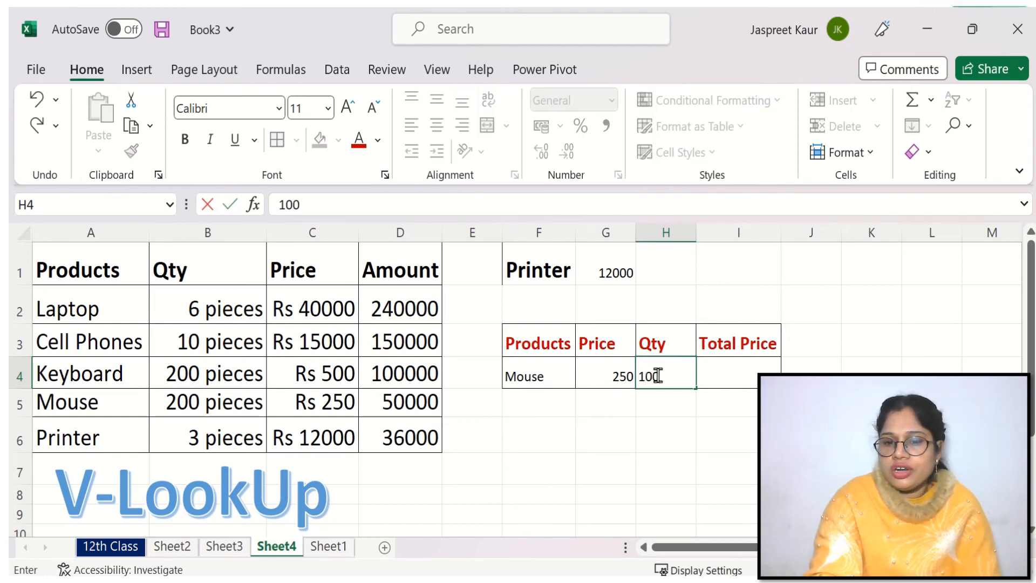
Step: Calculate the total price in cell I4 with the formula =G4*H4
{"action": "left_click", "coordinate": [734, 379]}
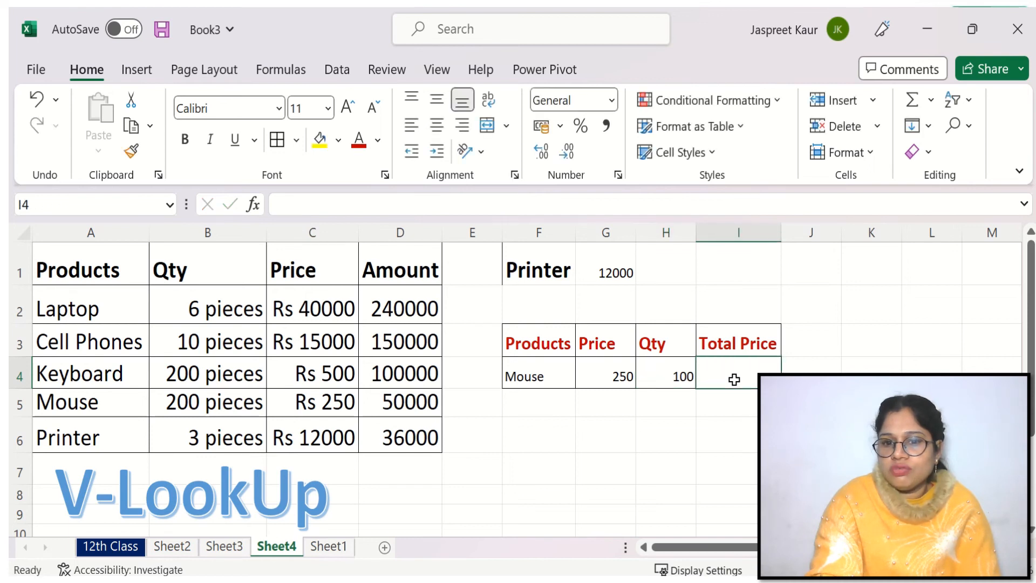
{"action": "type", "text": "="}
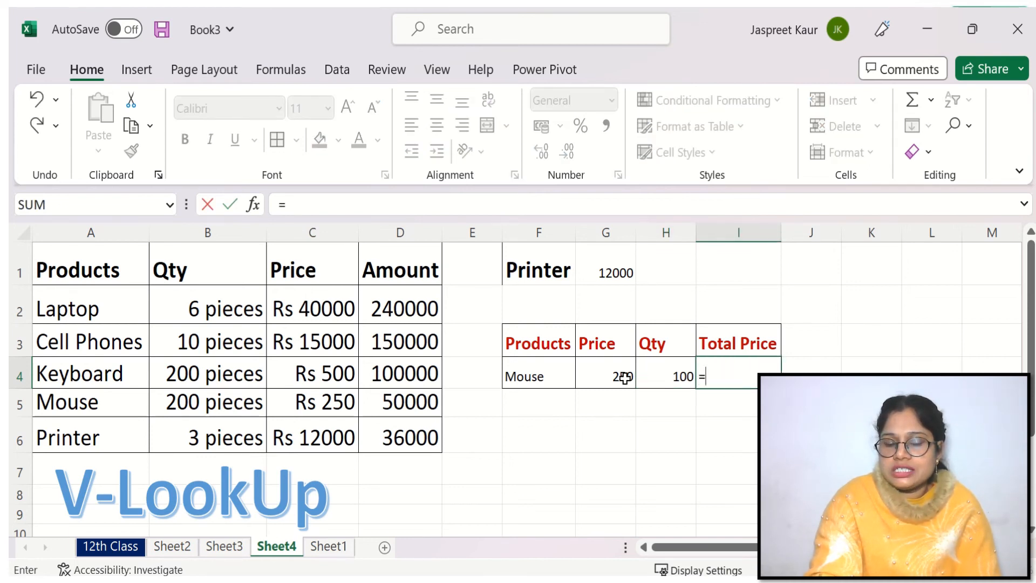
{"action": "left_click", "coordinate": [608, 377]}
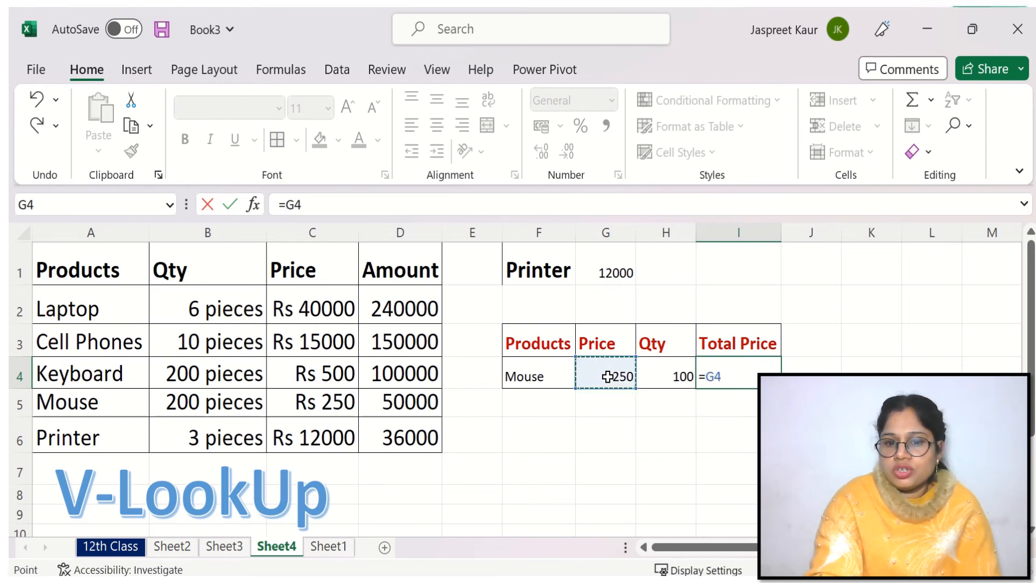
{"action": "type", "text": "*"}
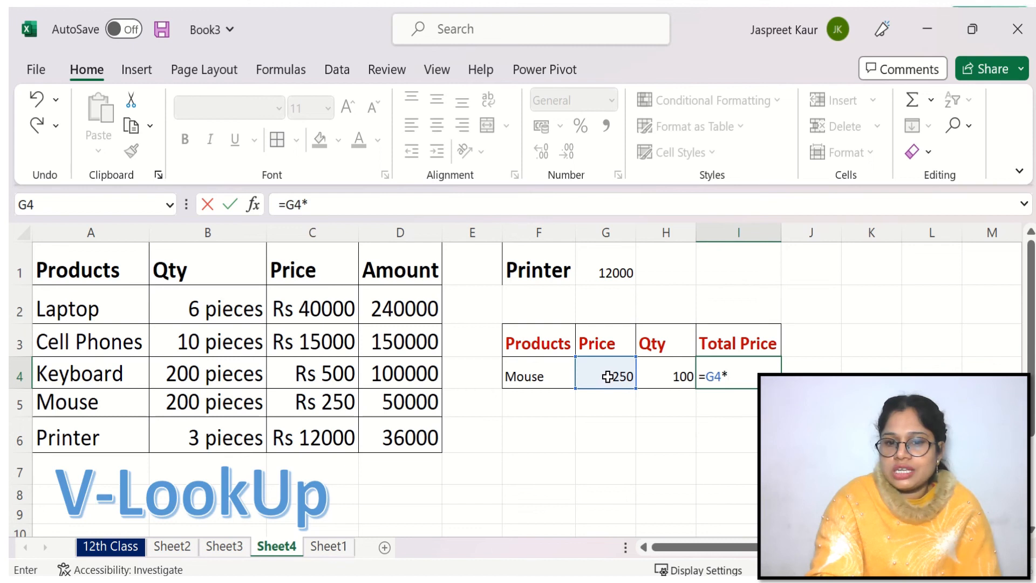
{"action": "left_click", "coordinate": [680, 378]}
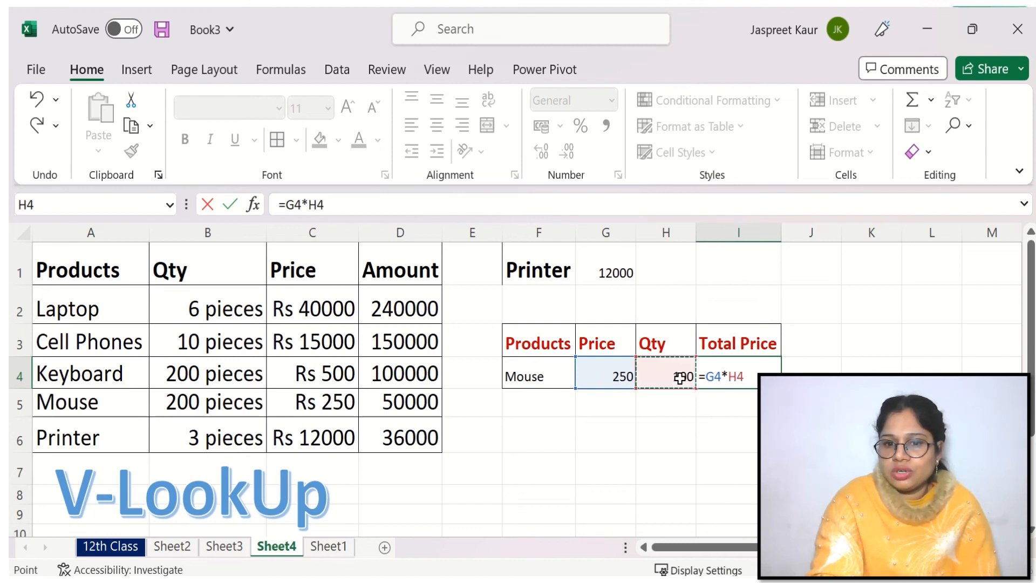
{"action": "key", "text": "Return"}
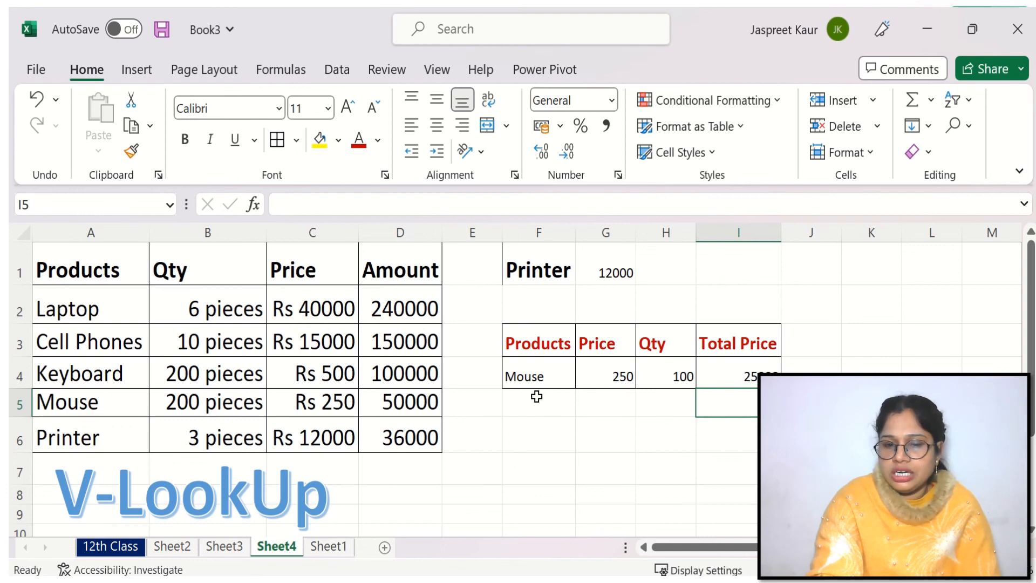
Step: Change the Mouse quantity in cell H4 to 70
{"action": "left_click", "coordinate": [680, 381]}
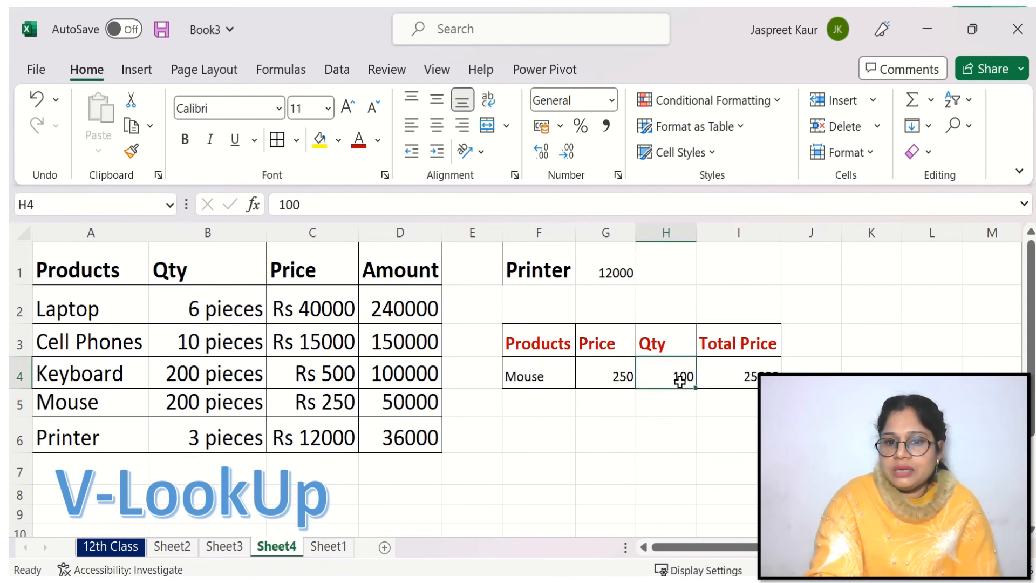
{"action": "double_click", "coordinate": [685, 377]}
{"action": "key", "text": "BackSpace"}
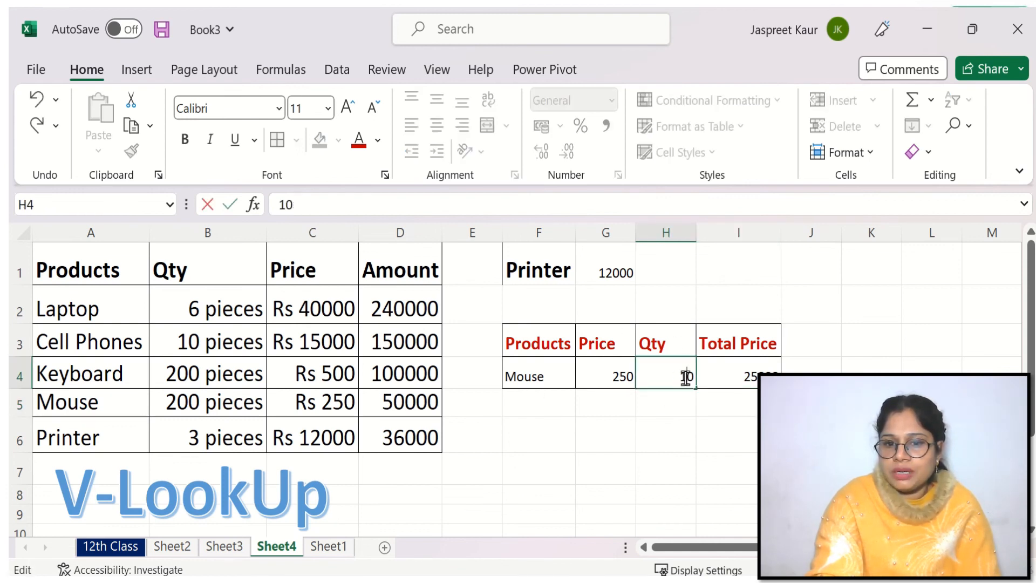
{"action": "key", "text": "BackSpace"}
{"action": "type", "text": "7"}
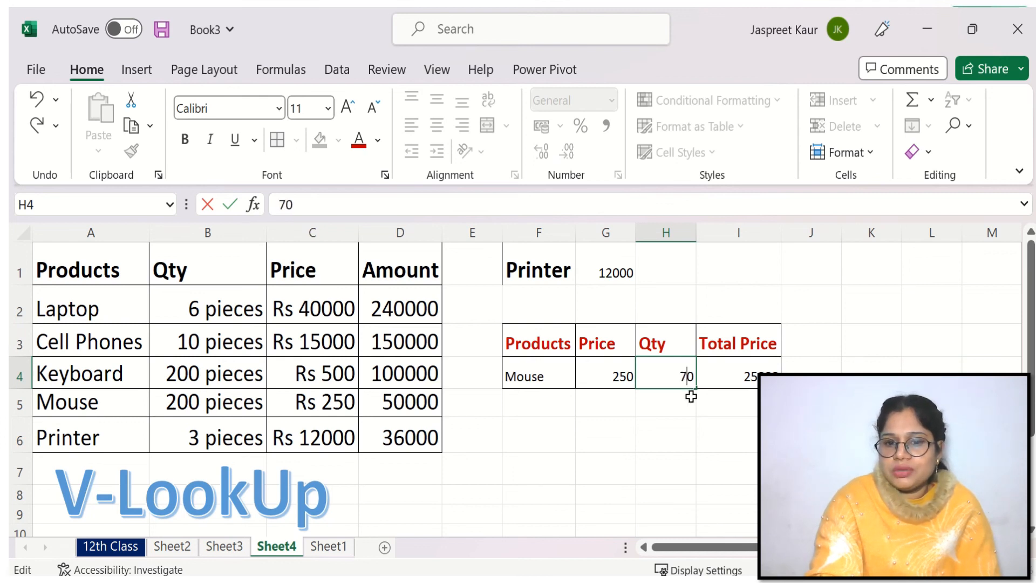
{"action": "left_click", "coordinate": [700, 428]}
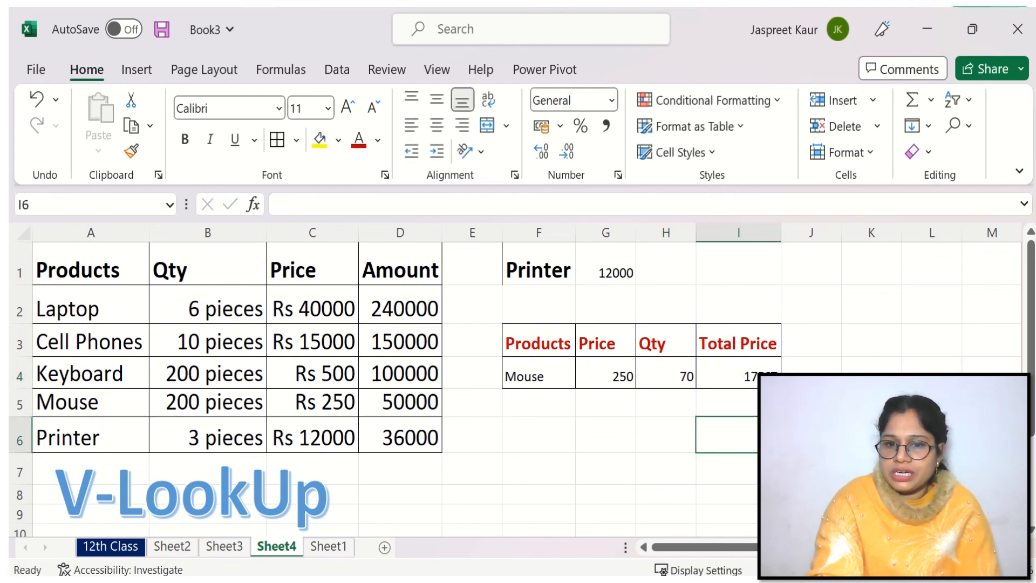